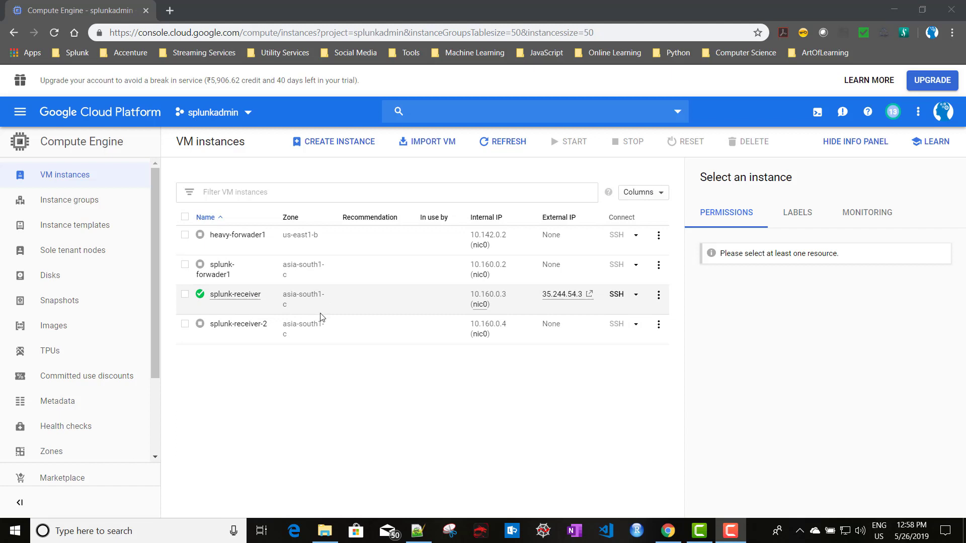
# Create a new VM named splunk-win-fw1 in us-central1 with the 2 vCPU, 7.5 GB machine type
pyautogui.click(338, 143)
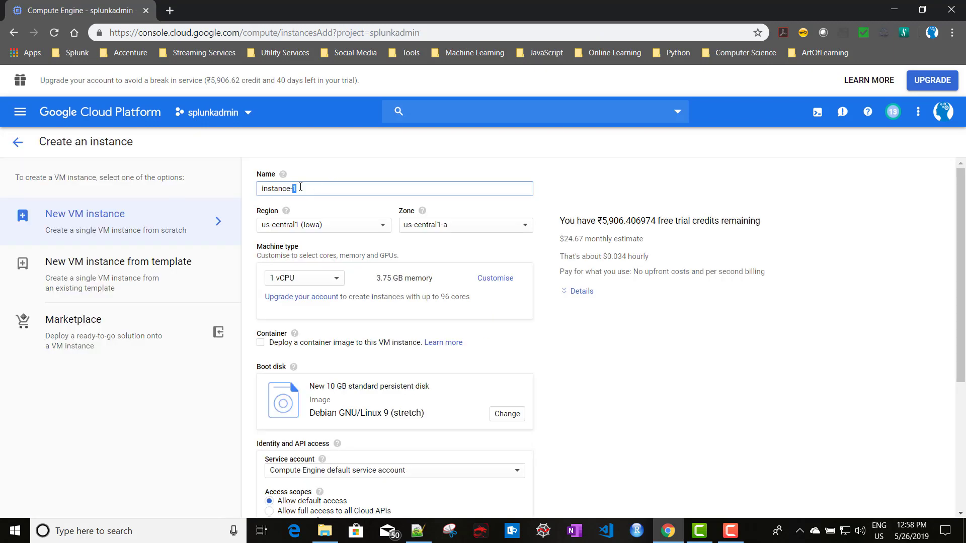
pyautogui.tripleClick(300, 187)
pyautogui.write('splunk')
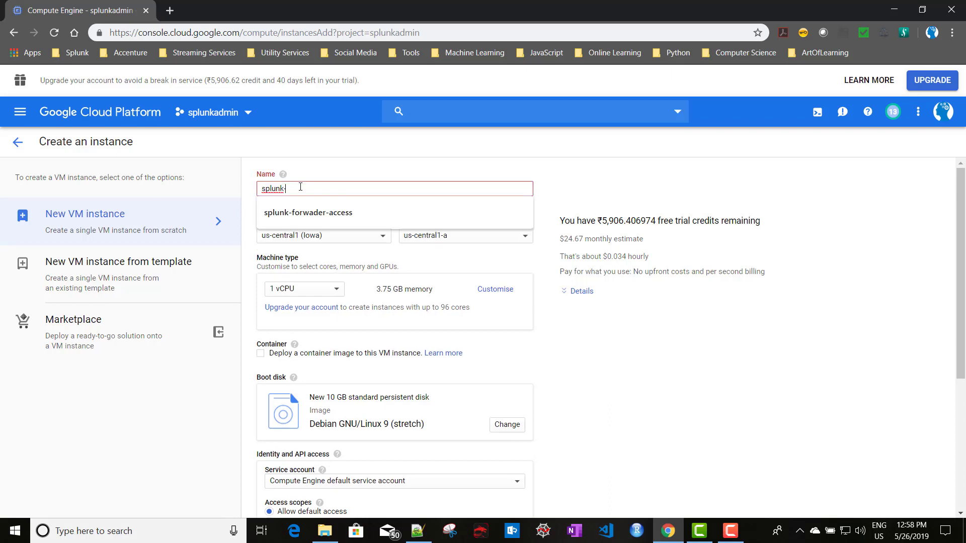
pyautogui.write('-win-fw')
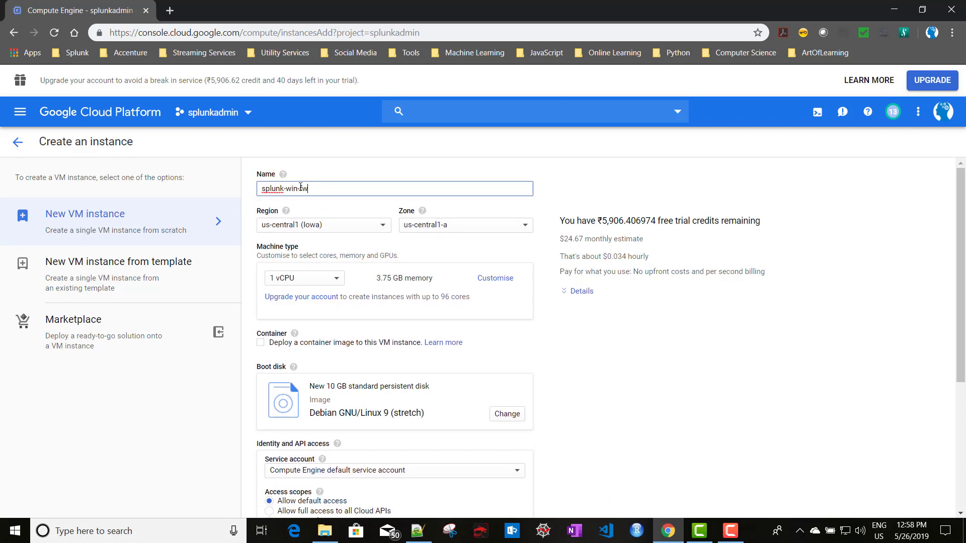
pyautogui.write('1')
pyautogui.click(316, 227)
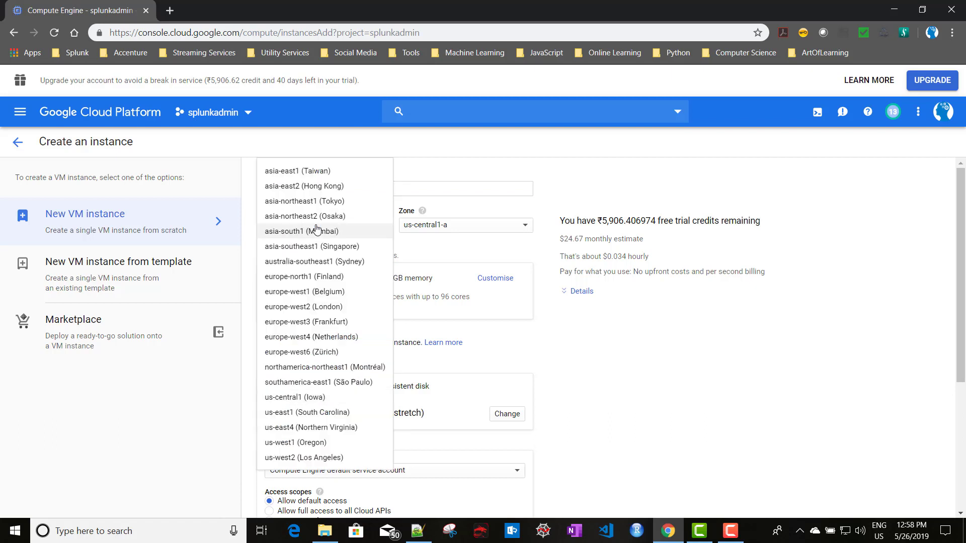
pyautogui.click(662, 354)
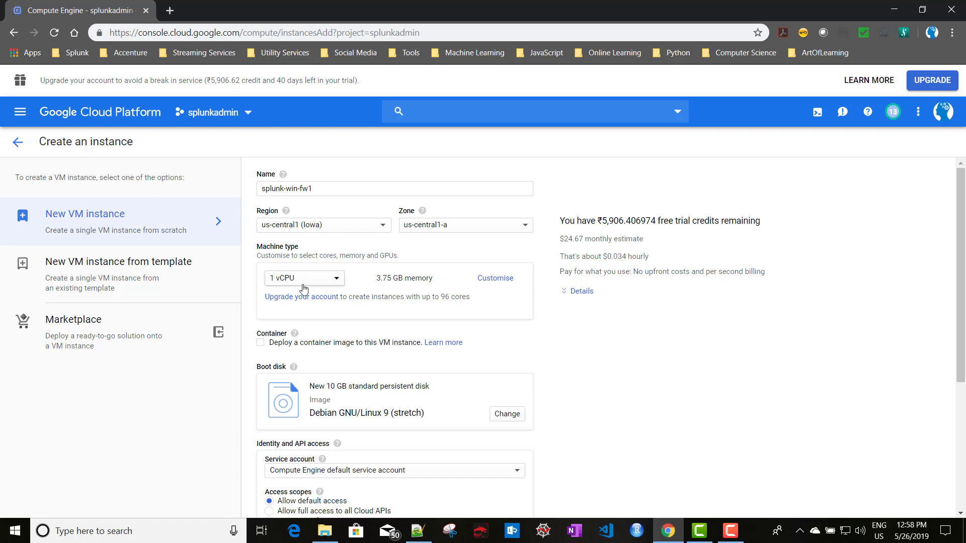
pyautogui.click(304, 281)
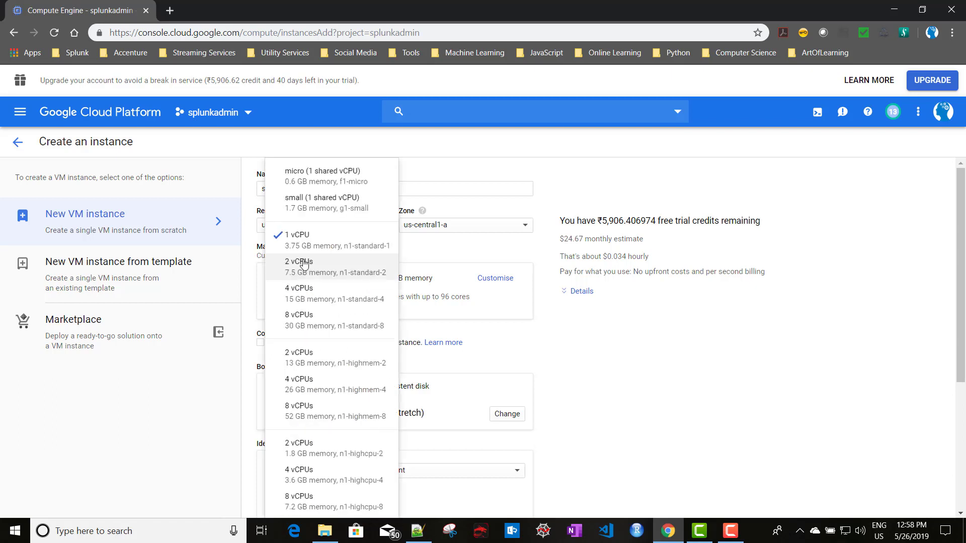
pyautogui.click(304, 264)
pyautogui.scroll(-1, 662, 350)
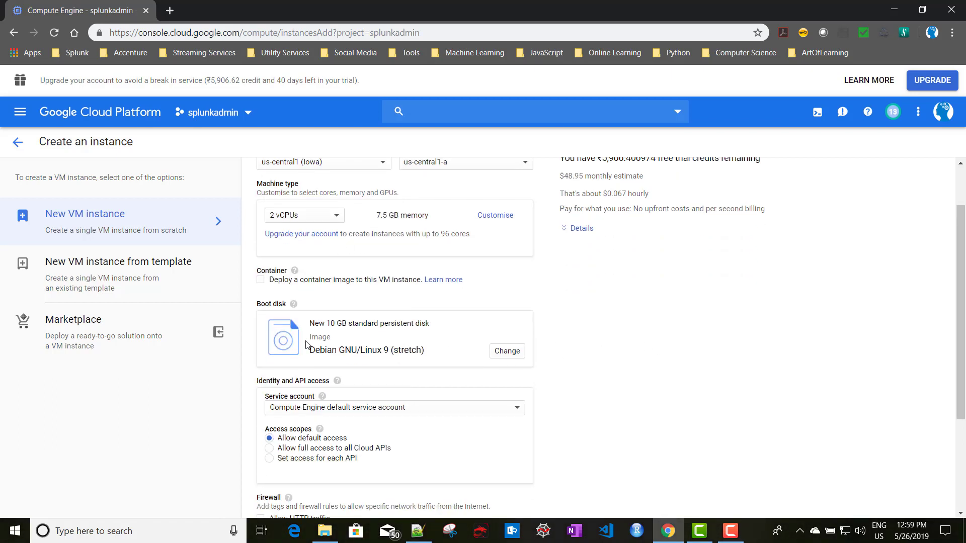
# Choose Windows Server 2019 Datacenter as the boot disk image with a 50 GB disk
pyautogui.click(508, 354)
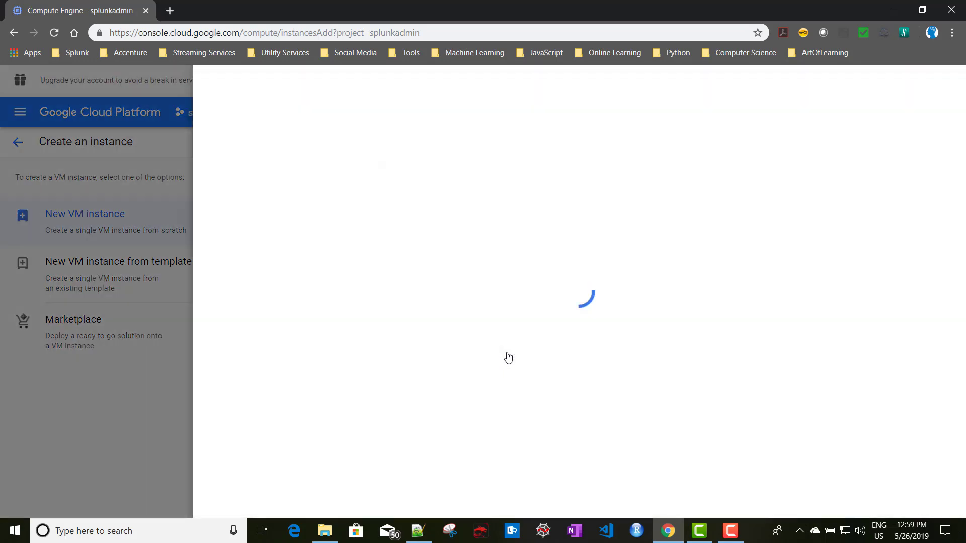
pyautogui.scroll(-3, 368, 320)
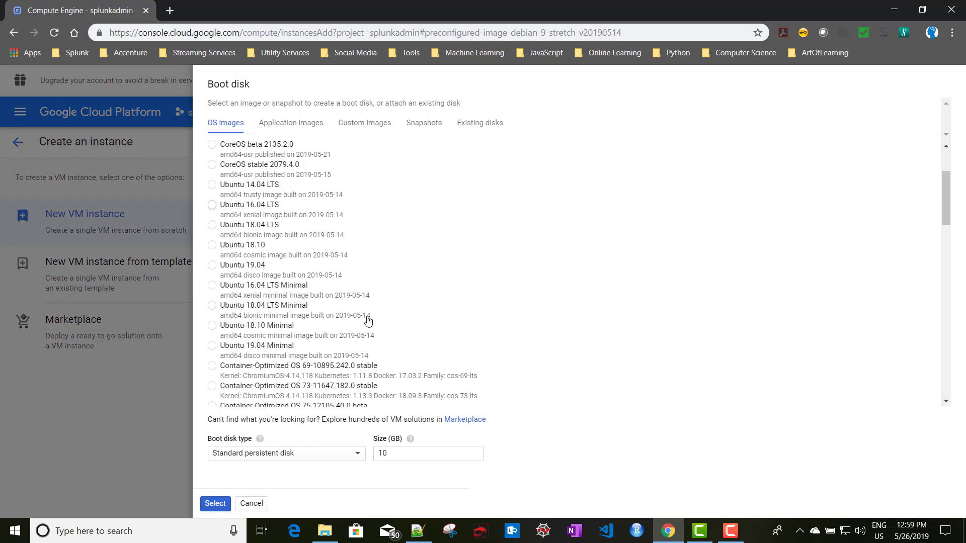
pyautogui.scroll(-10, 368, 321)
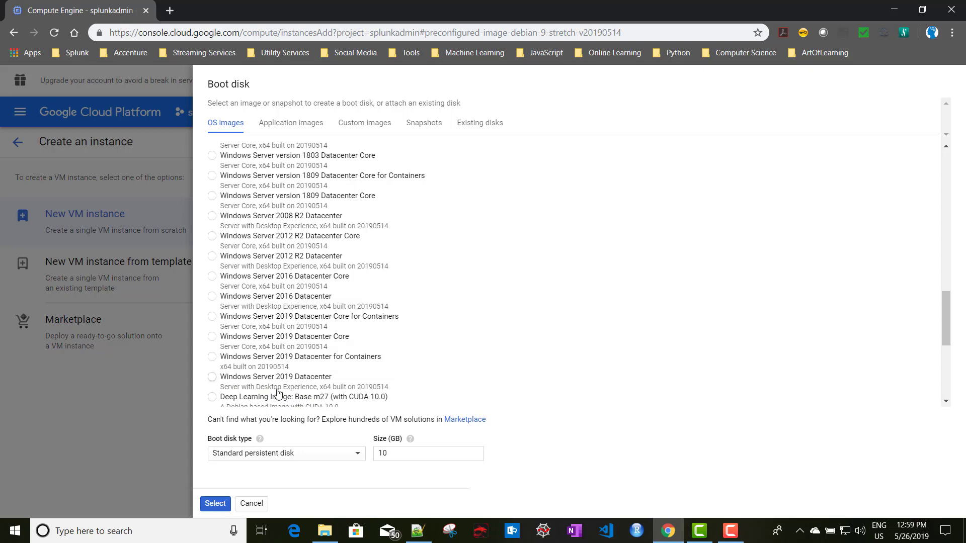
pyautogui.doubleClick(216, 377)
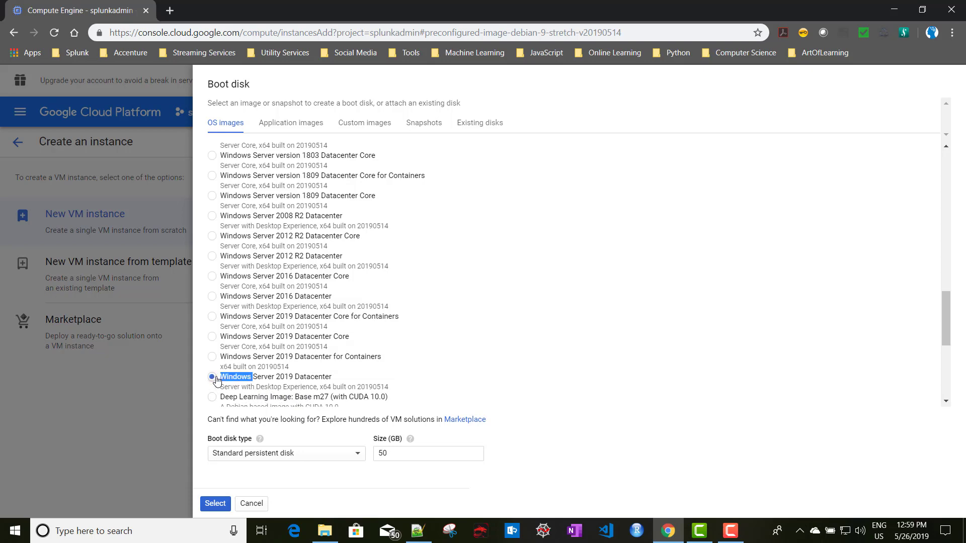
pyautogui.scroll(-4, 538, 366)
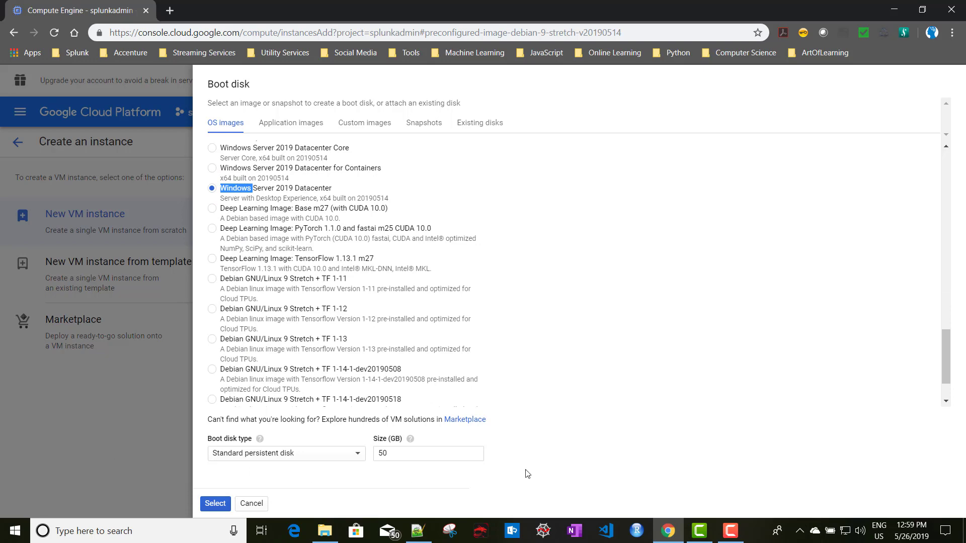
pyautogui.click(209, 504)
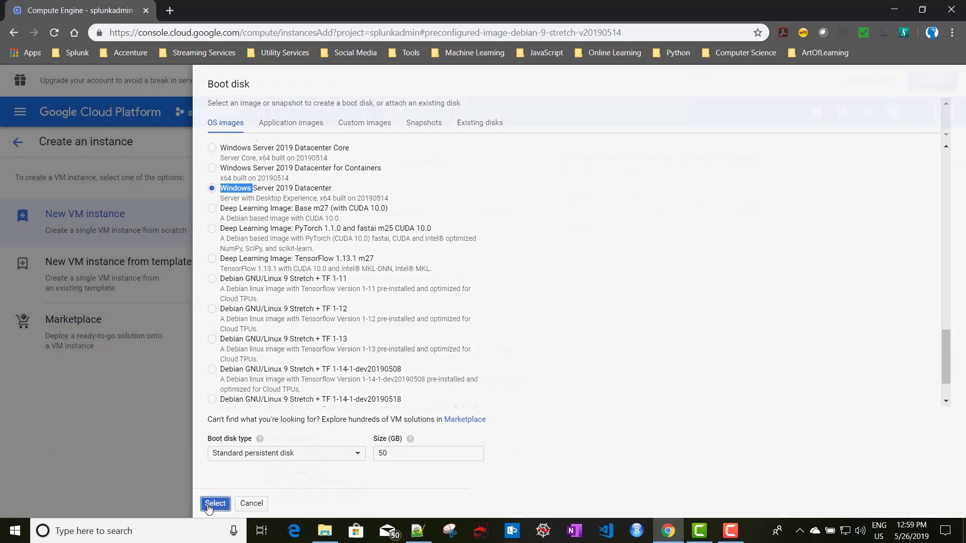
# Tick Allow HTTP traffic and create the splunk-win-fw1 instance
pyautogui.scroll(-4, 649, 417)
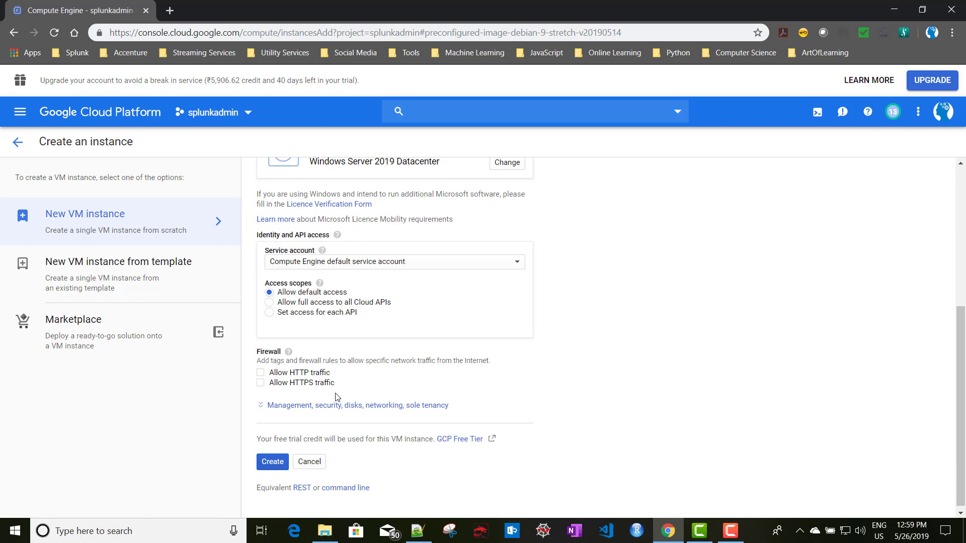
pyautogui.click(260, 373)
pyautogui.click(270, 459)
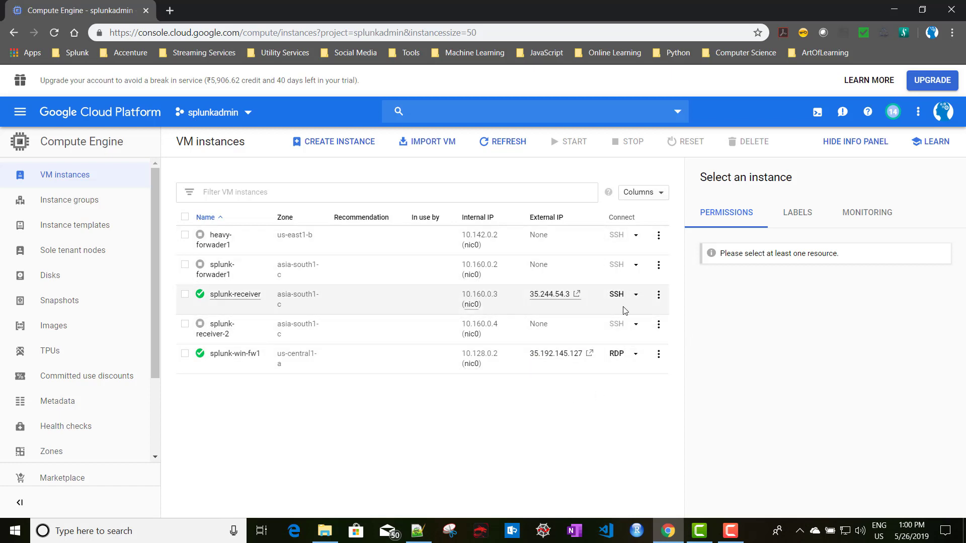
# Set a new Windows password for splunk-win-fw1 from the RDP menu, copy it, and switch to Notepad++
pyautogui.click(636, 354)
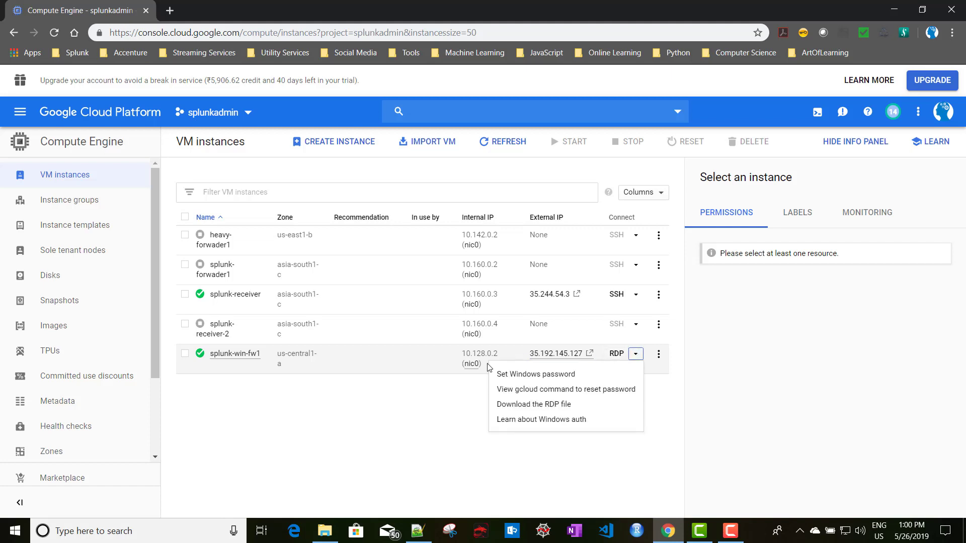
pyautogui.click(551, 377)
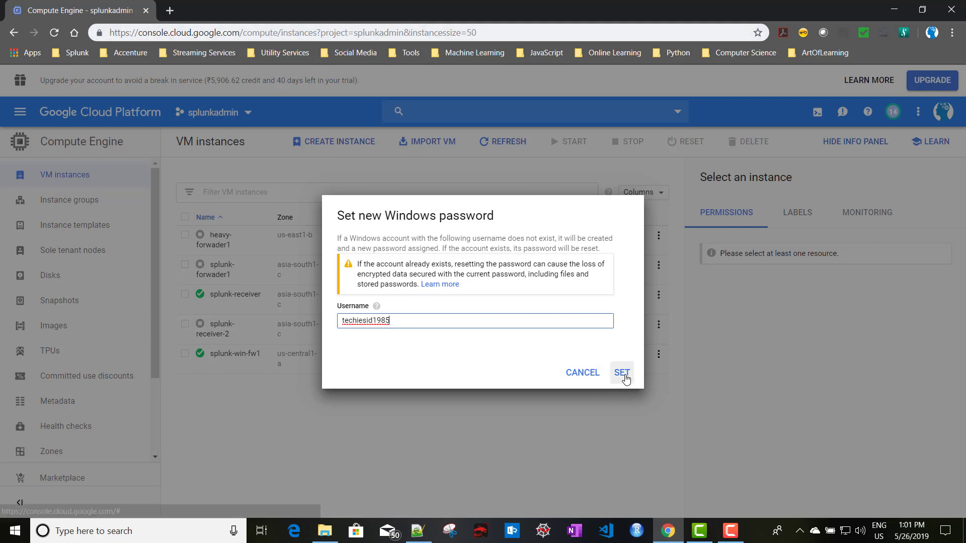
pyautogui.click(622, 374)
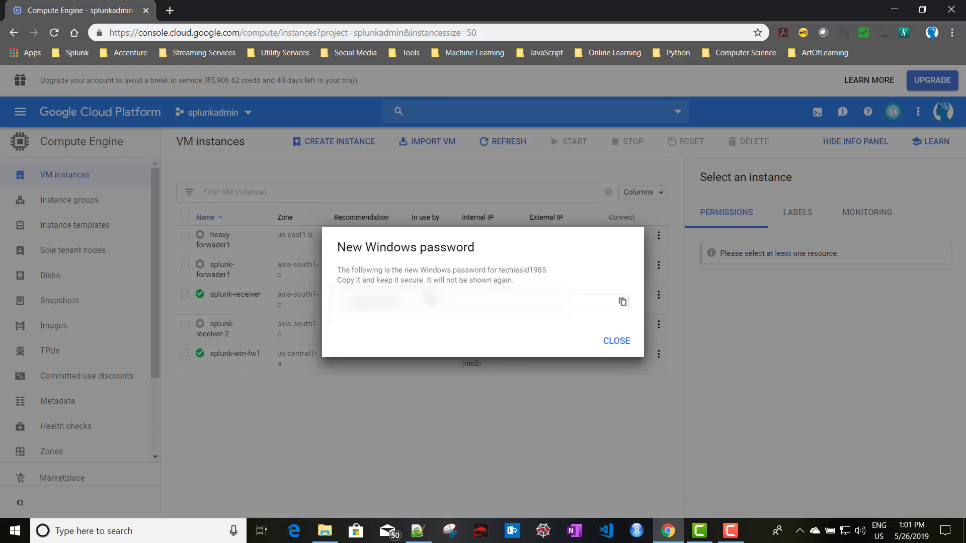
pyautogui.click(623, 302)
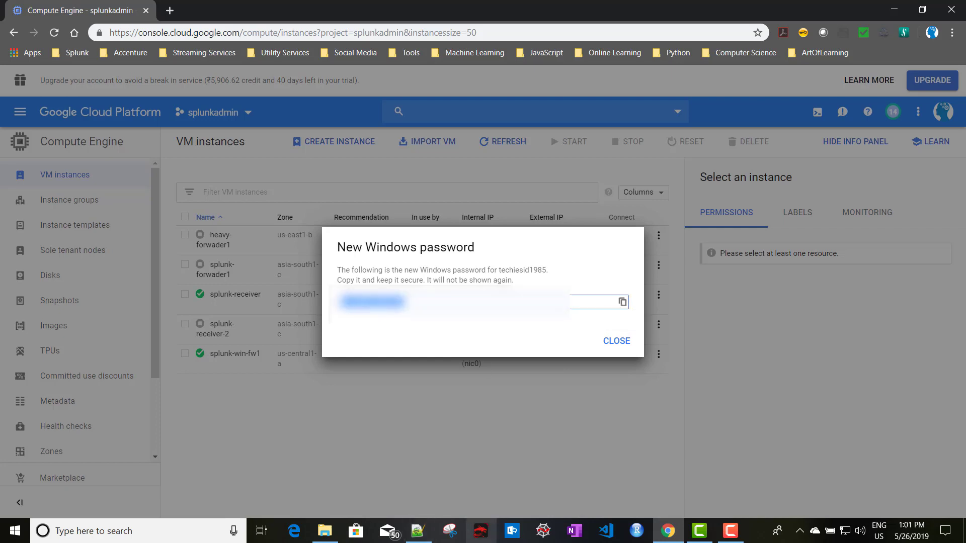
pyautogui.click(418, 532)
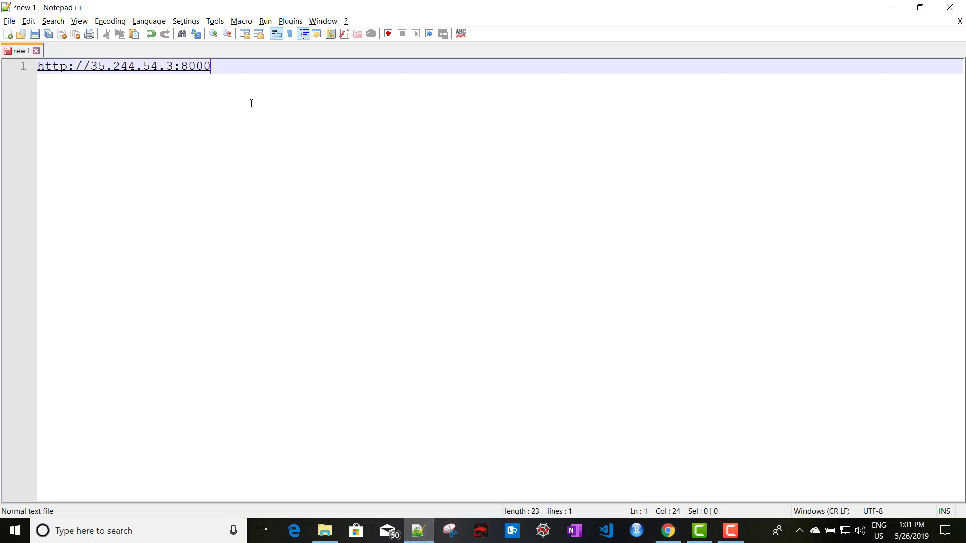
# Paste the password and type the account username, fixing its missing 'h', then close the password dialog
pyautogui.press('Return')
pyautogui.press('Return')
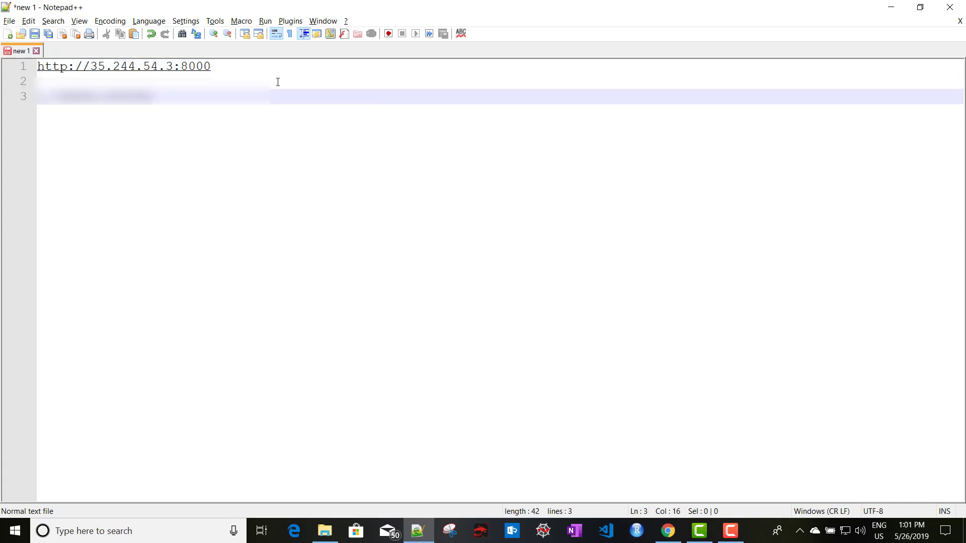
pyautogui.press('Return')
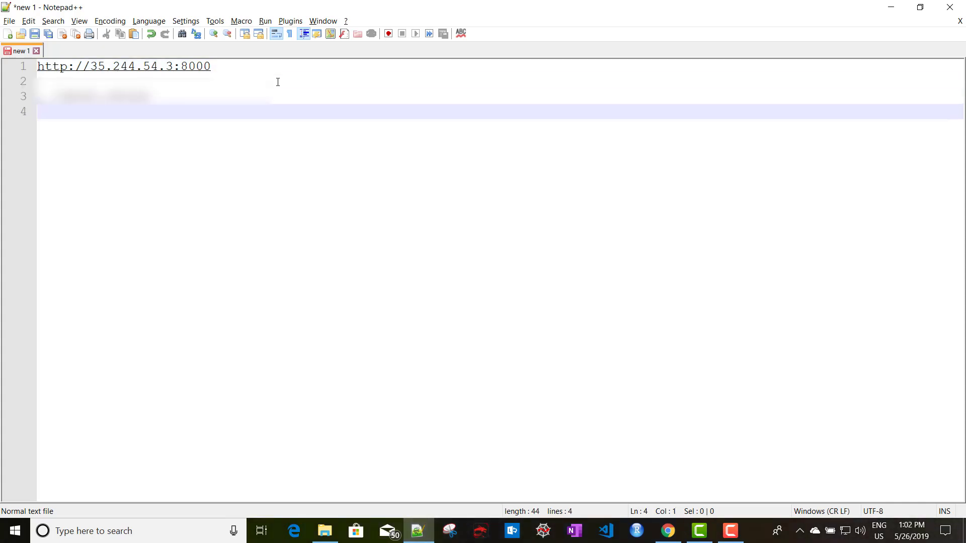
pyautogui.write('teciesid19')
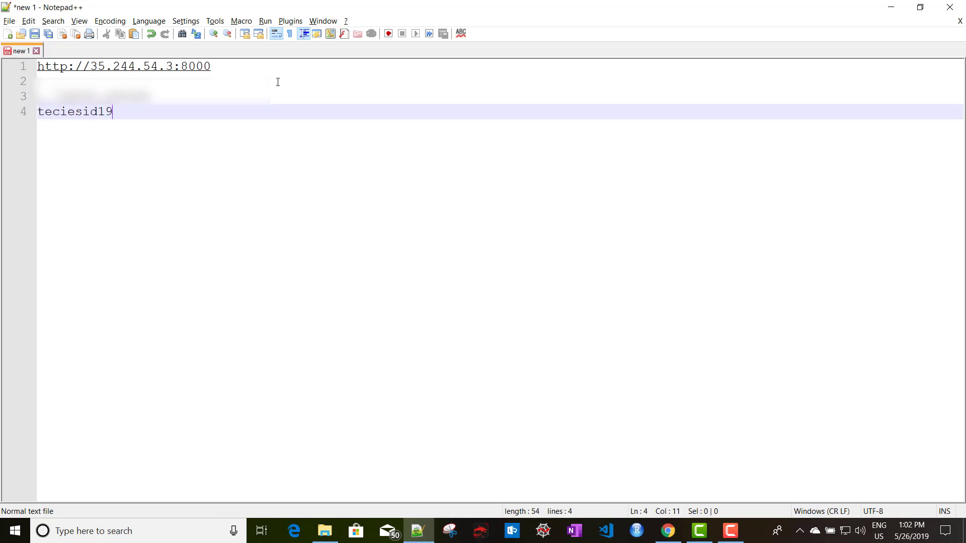
pyautogui.write('85')
pyautogui.doubleClick(61, 113)
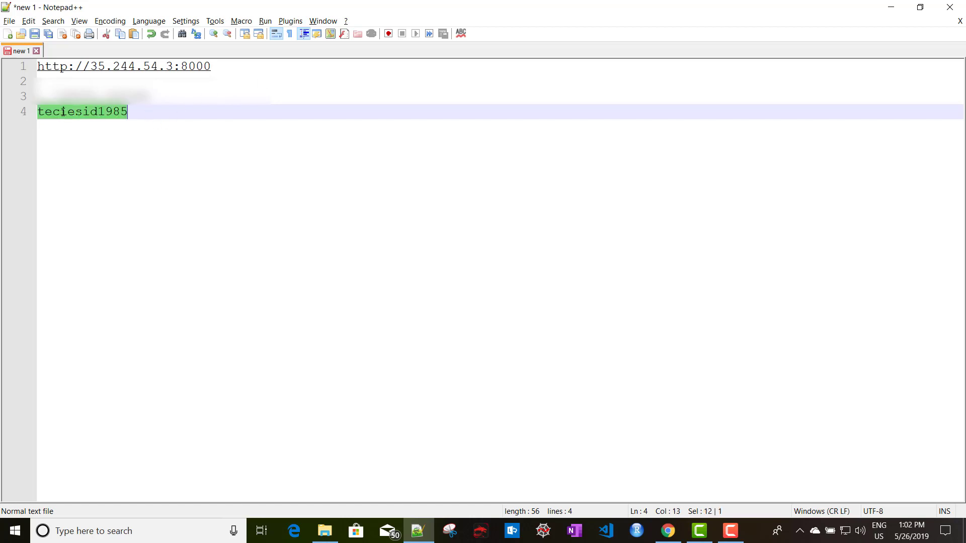
pyautogui.press('Left')
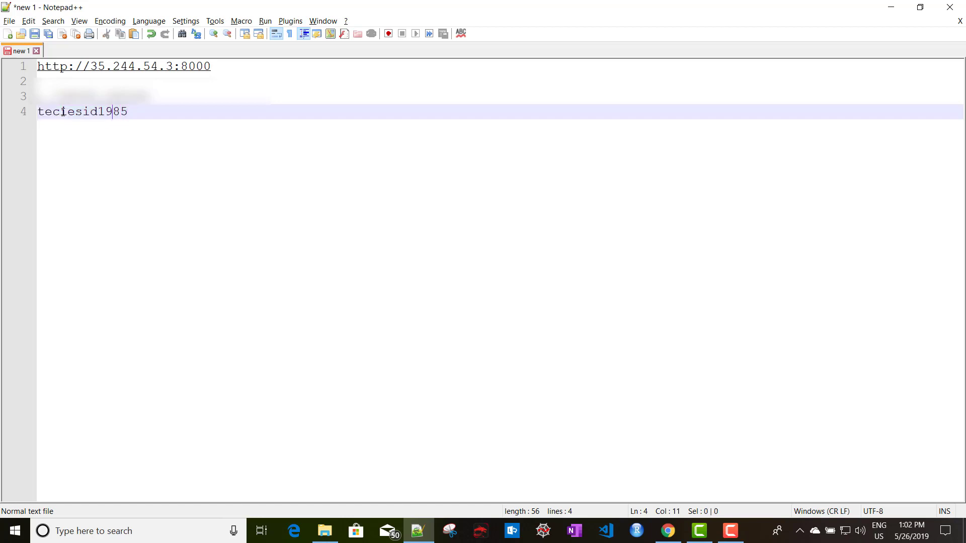
pyautogui.press('Left')
pyautogui.press('Left')
pyautogui.press('Left')
pyautogui.press('Left')
pyautogui.press('Left')
pyautogui.press('Left')
pyautogui.press('Left')
pyautogui.write('h')
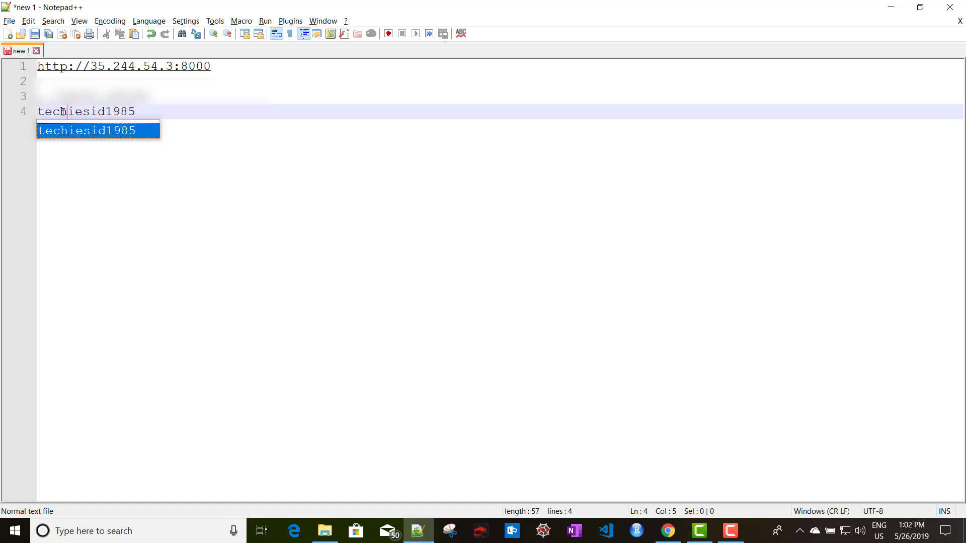
pyautogui.click(444, 122)
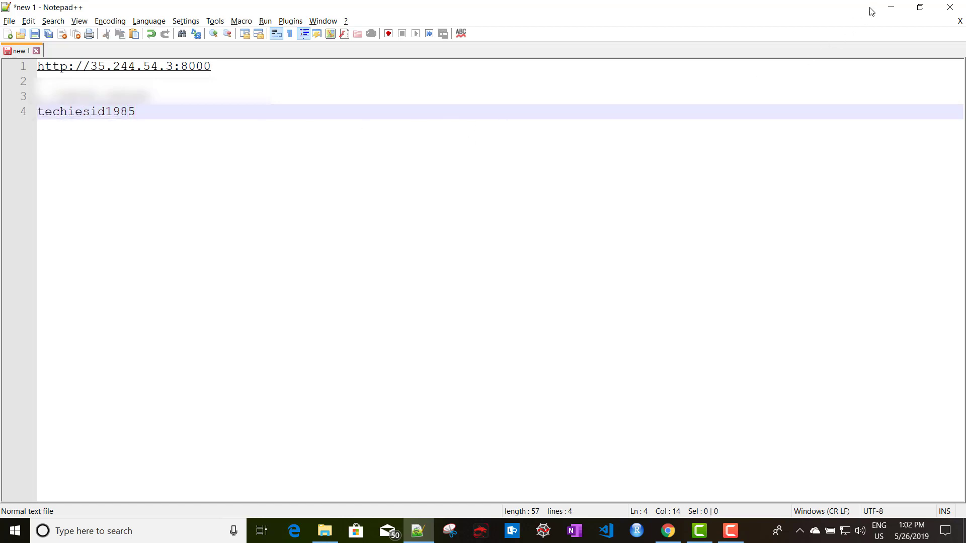
pyautogui.click(890, 7)
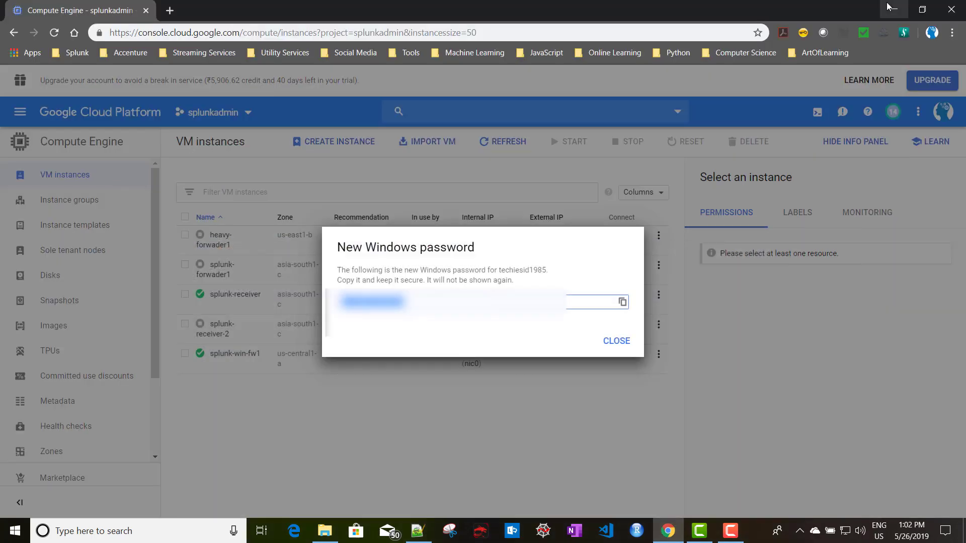
pyautogui.click(615, 342)
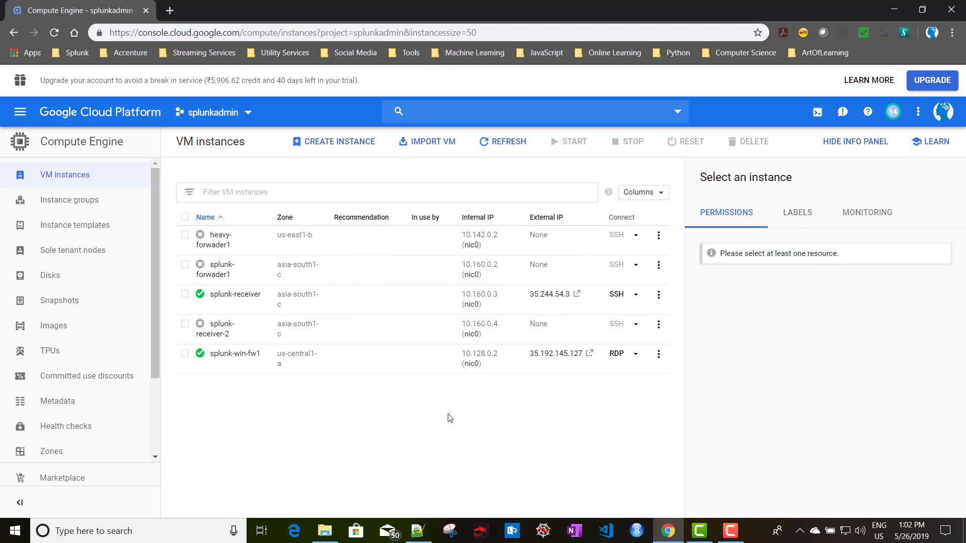
# Launch Remote Desktop Connection by running mstsc from the Run box
pyautogui.press('super+r')
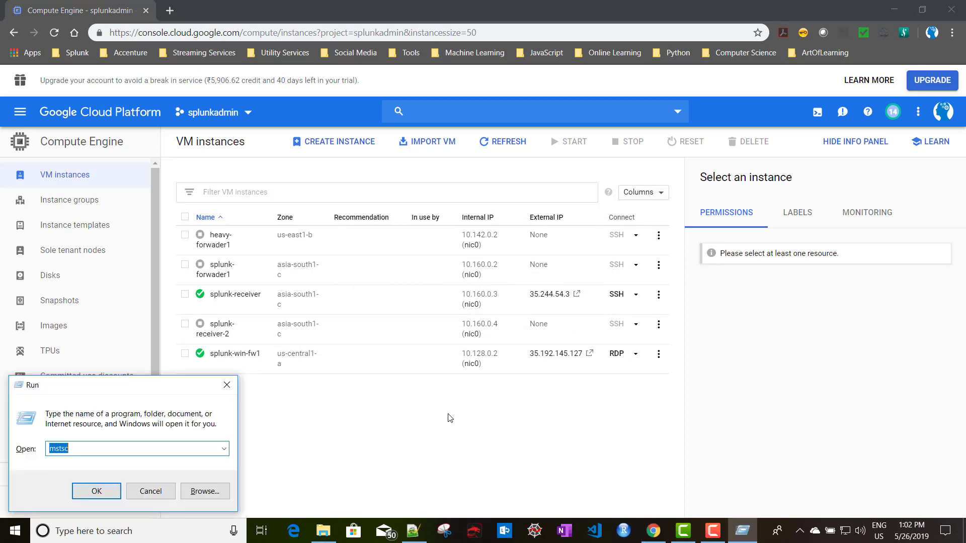
pyautogui.write('mst')
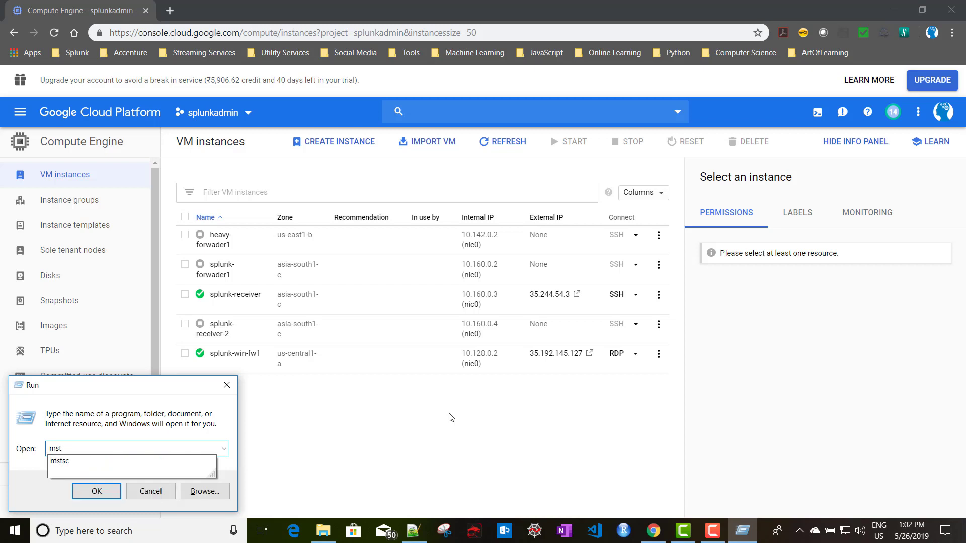
pyautogui.write('sc')
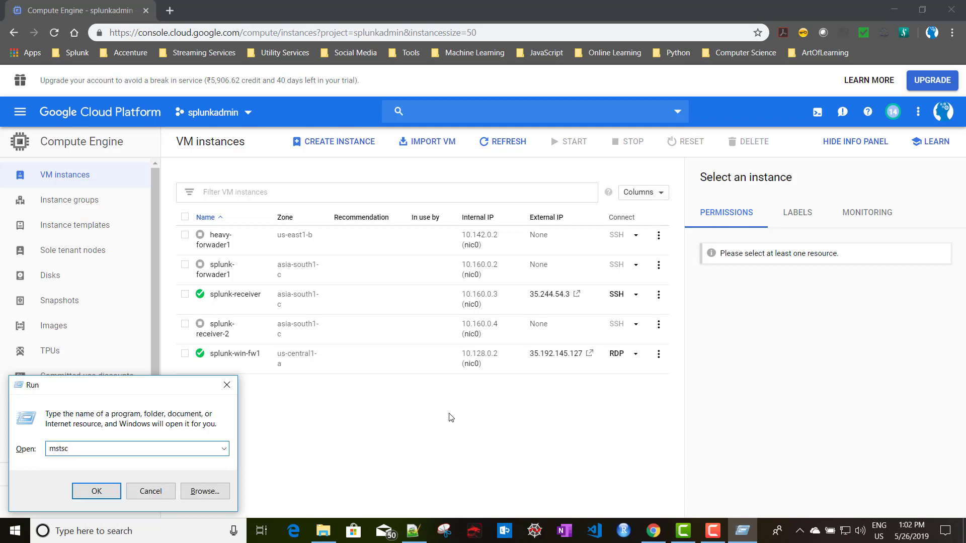
pyautogui.press('Return')
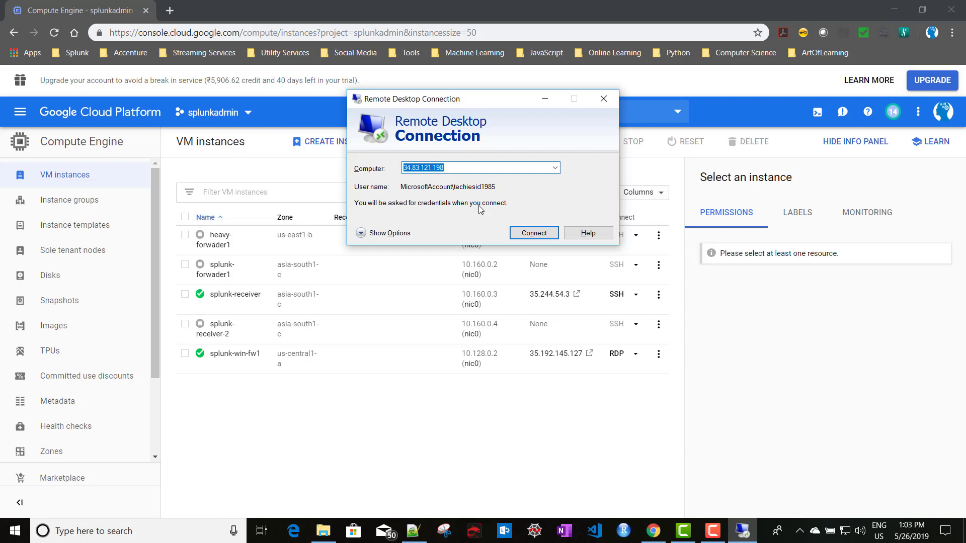
# Search Google for 'splunk universal forwarder download' in a new Chrome tab
pyautogui.click(169, 10)
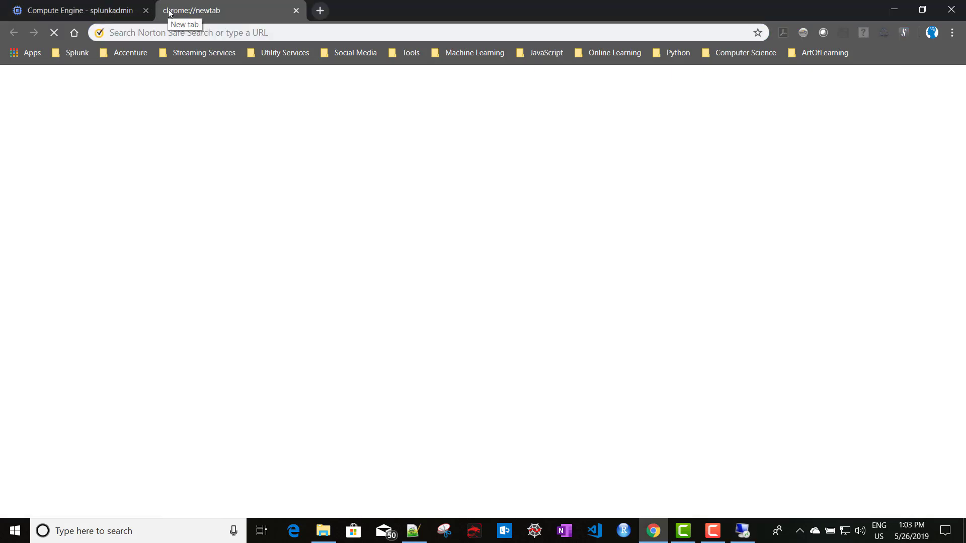
pyautogui.click(251, 31)
pyautogui.write('google.co.in')
pyautogui.press('Return')
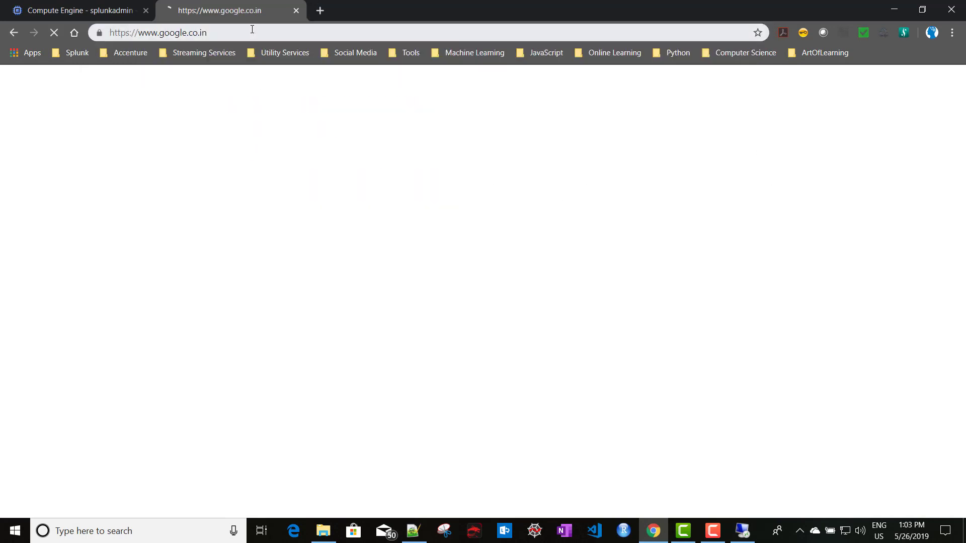
pyautogui.write('splunk ')
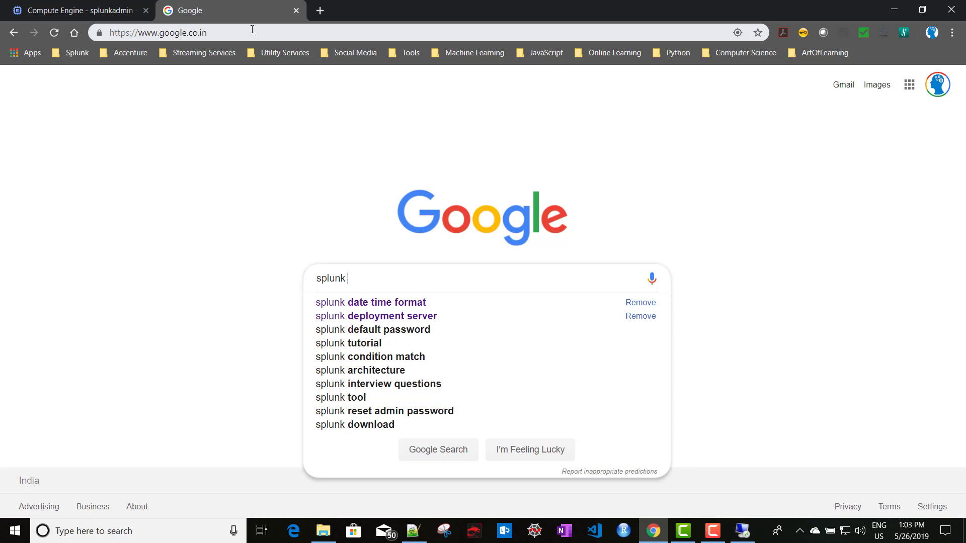
pyautogui.write('universal')
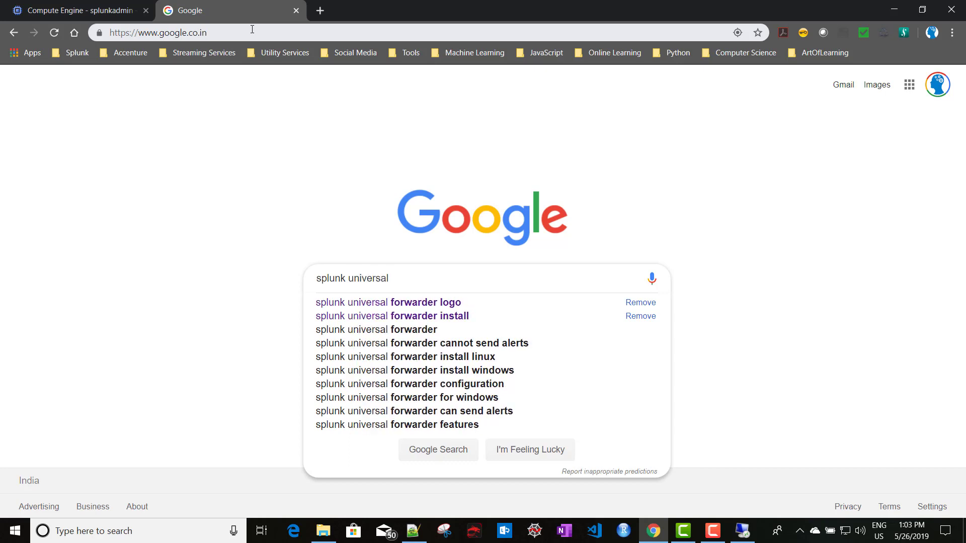
pyautogui.write(' for')
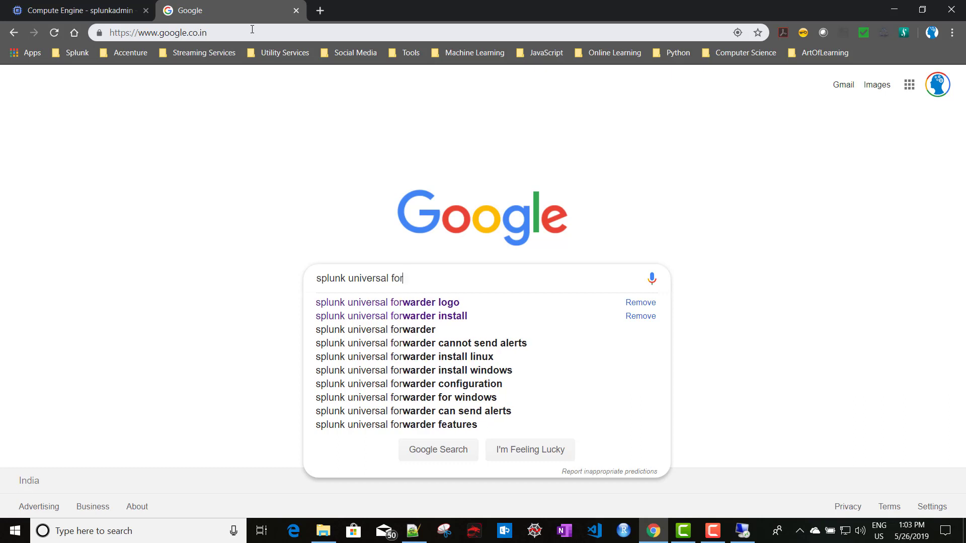
pyautogui.write('warder d')
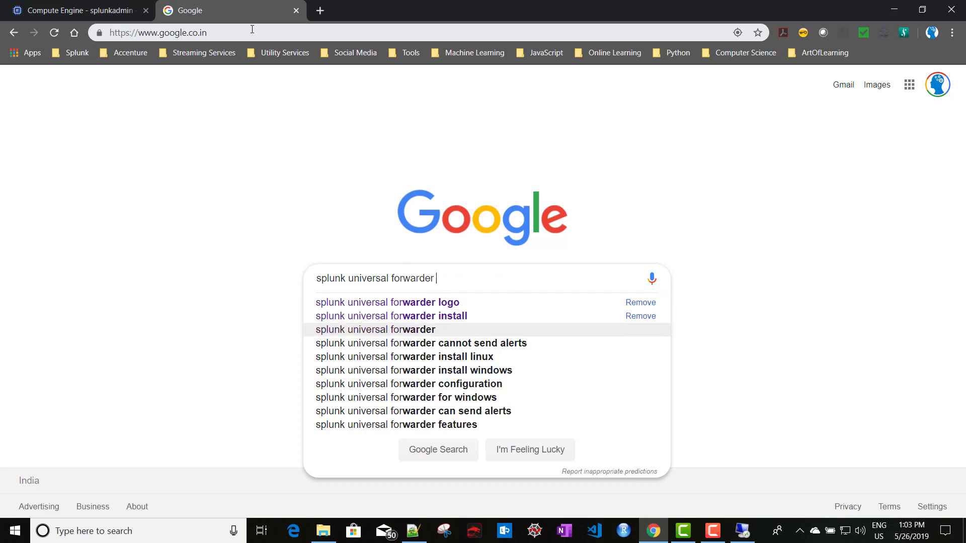
pyautogui.write('ownload')
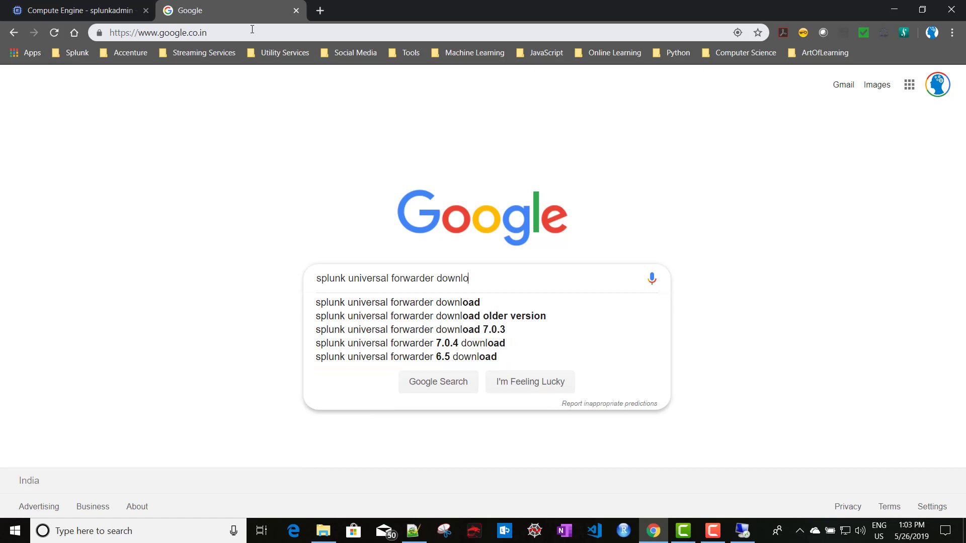
pyautogui.press('Return')
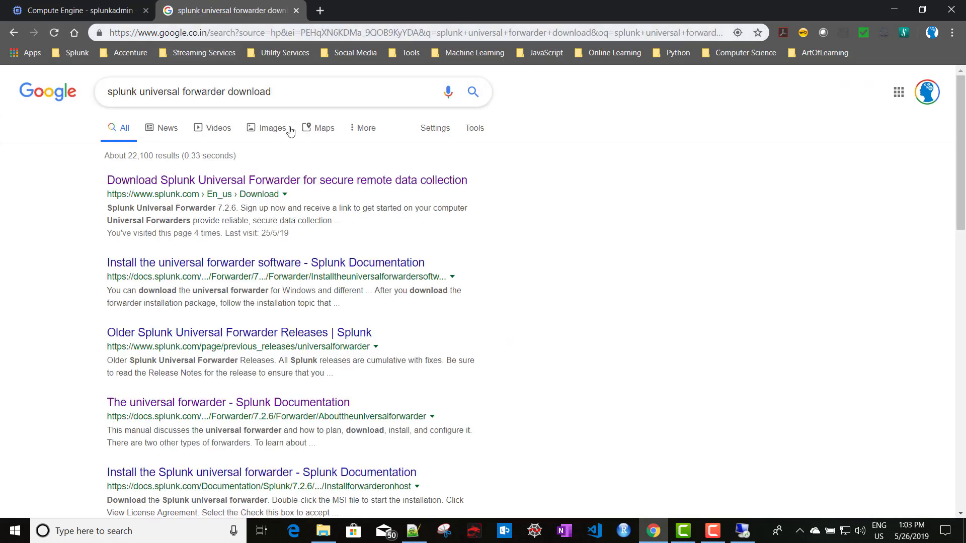
# Open the Universal Forwarder 7.2.6 download page to the Windows .msi packages, then return to Remote Desktop
pyautogui.click(355, 185)
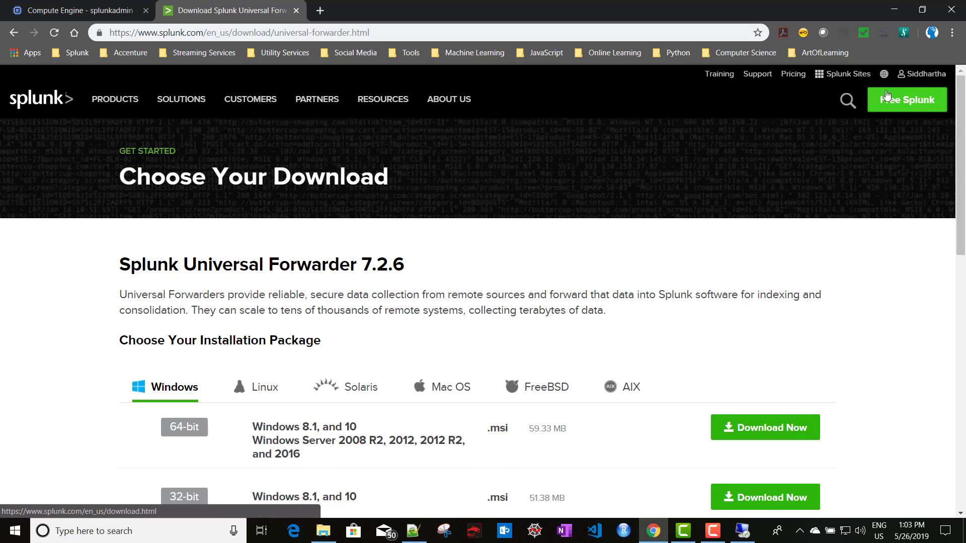
pyautogui.scroll(-3, 544, 248)
pyautogui.scroll(3, 544, 247)
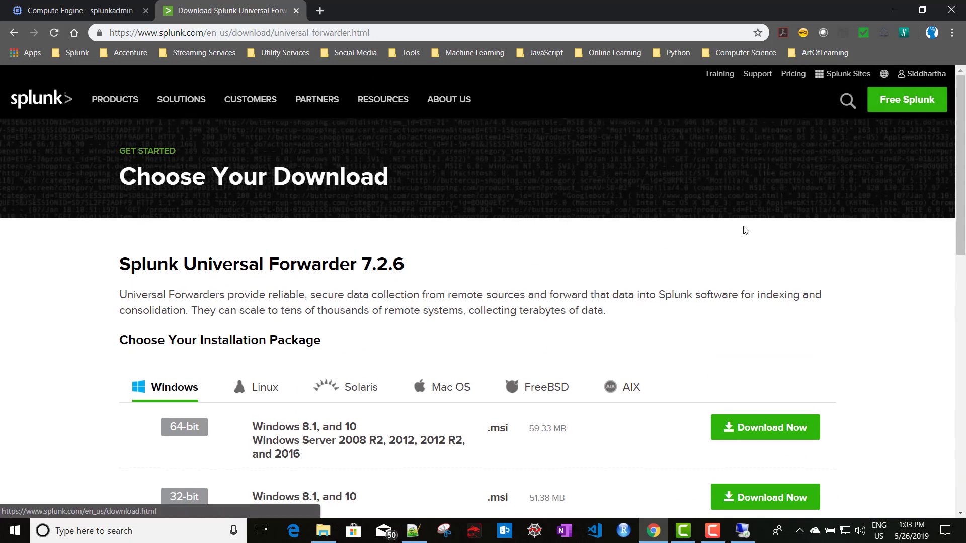
pyautogui.scroll(-3, 634, 271)
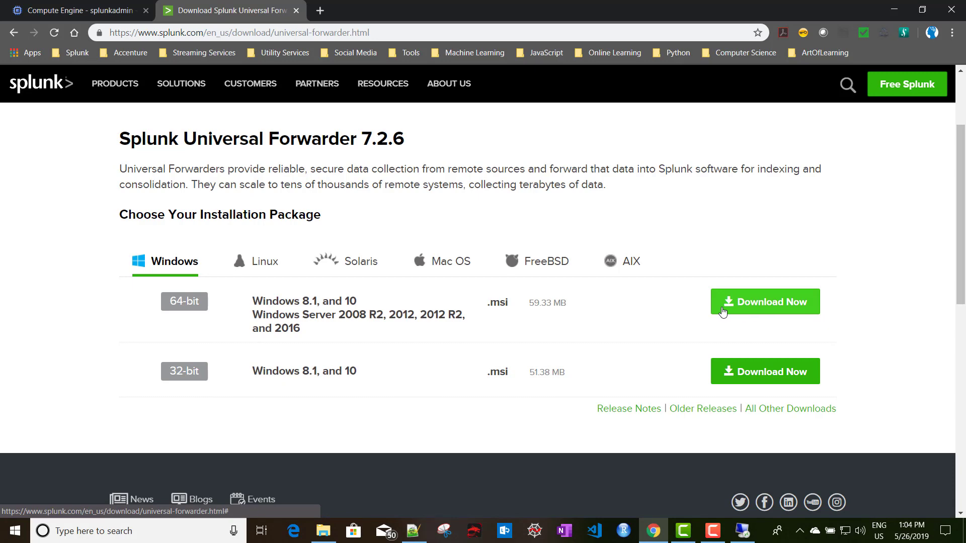
pyautogui.click(744, 534)
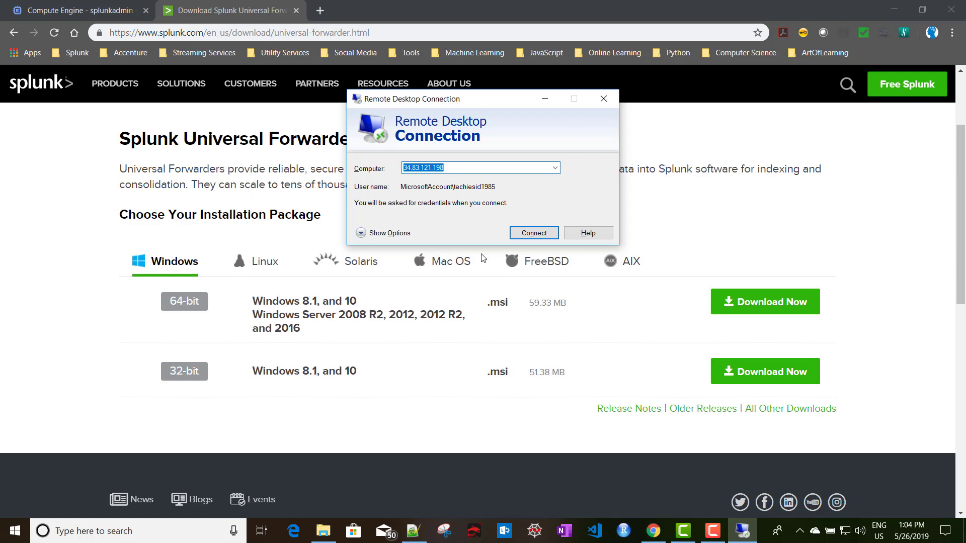
# Tick Data (D:) under Local Resources > More > Drives so it's shared in the RDP session
pyautogui.click(398, 234)
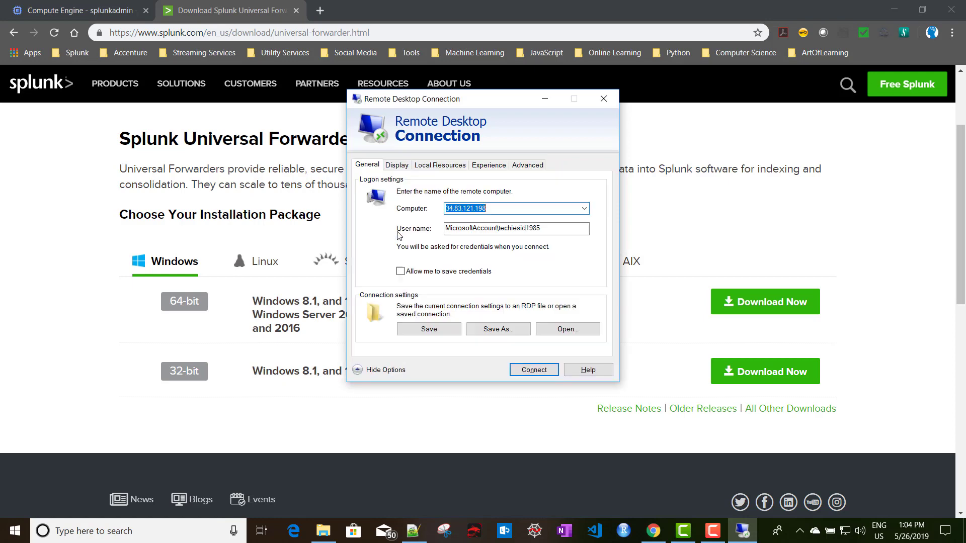
pyautogui.click(439, 167)
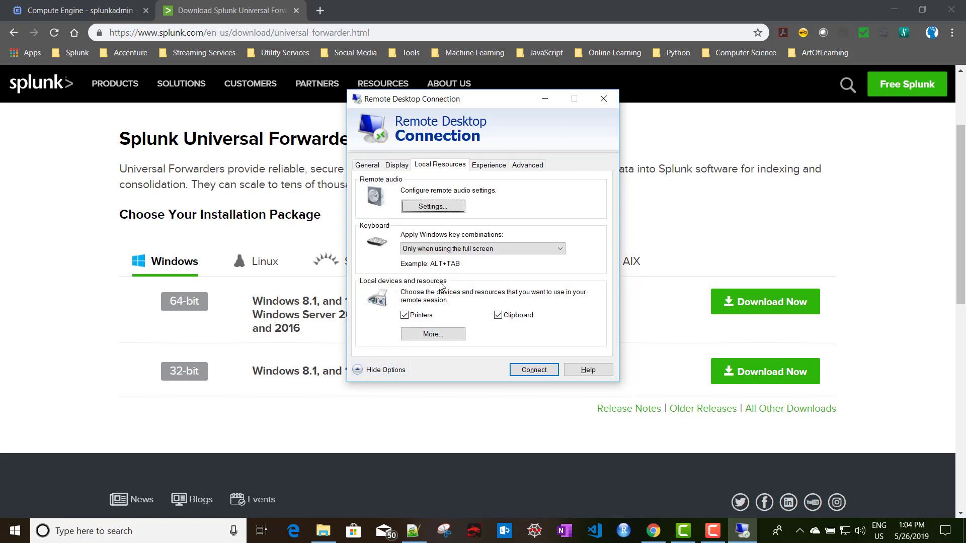
pyautogui.click(445, 335)
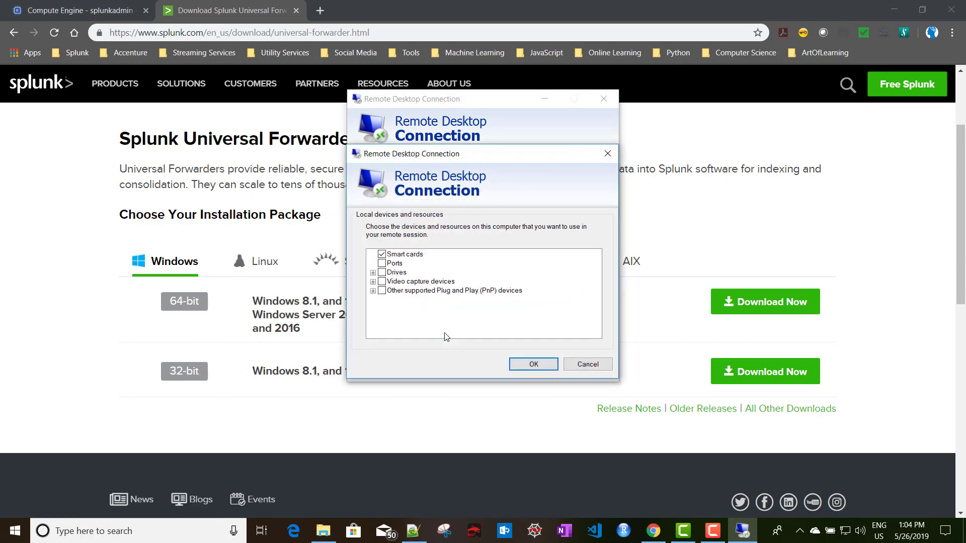
pyautogui.click(373, 274)
pyautogui.click(372, 275)
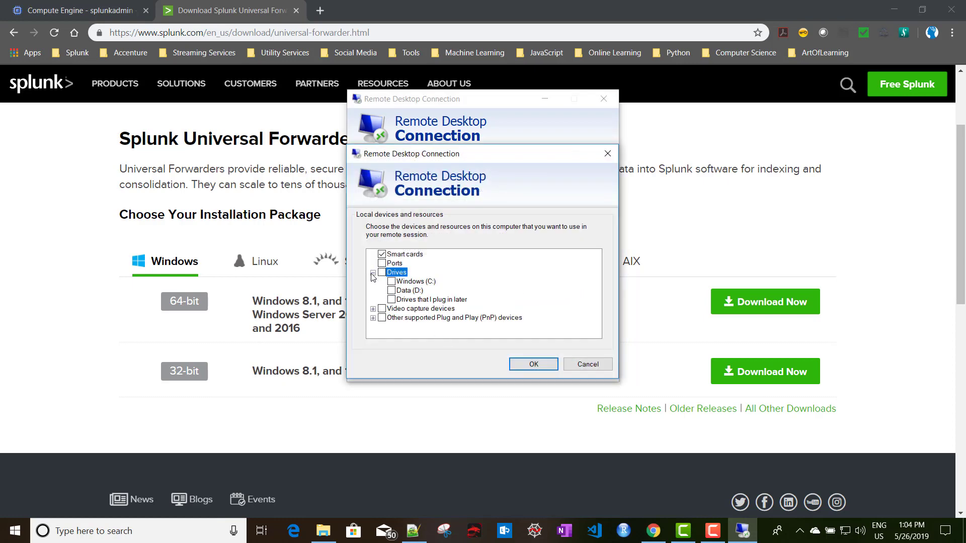
pyautogui.click(392, 292)
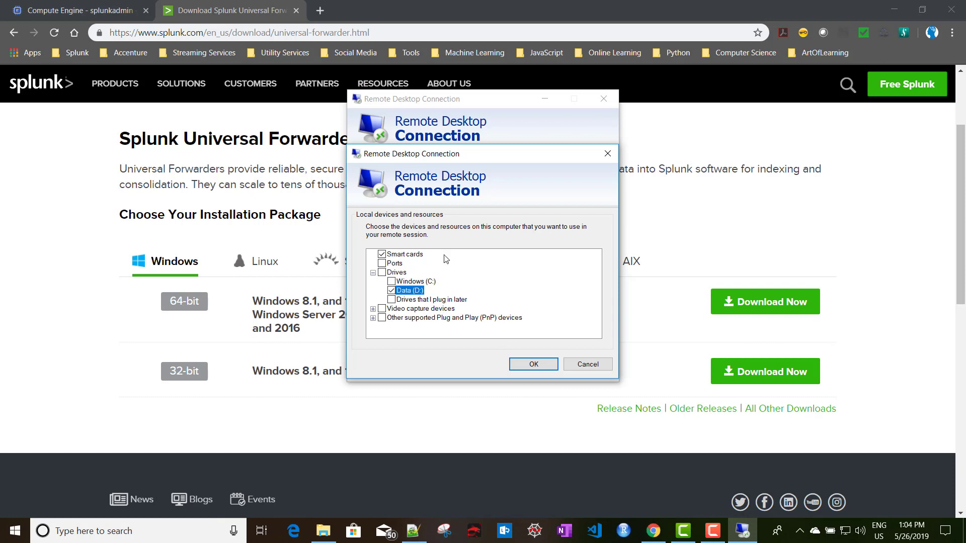
pyautogui.click(536, 364)
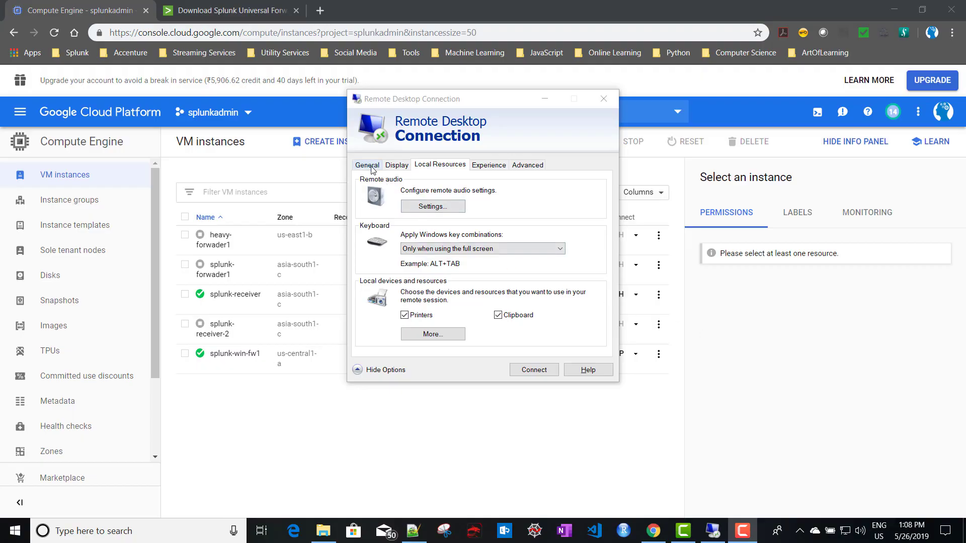
# Paste external IP 35.192.145.127 as the RDP computer and enter the account user name
pyautogui.click(369, 166)
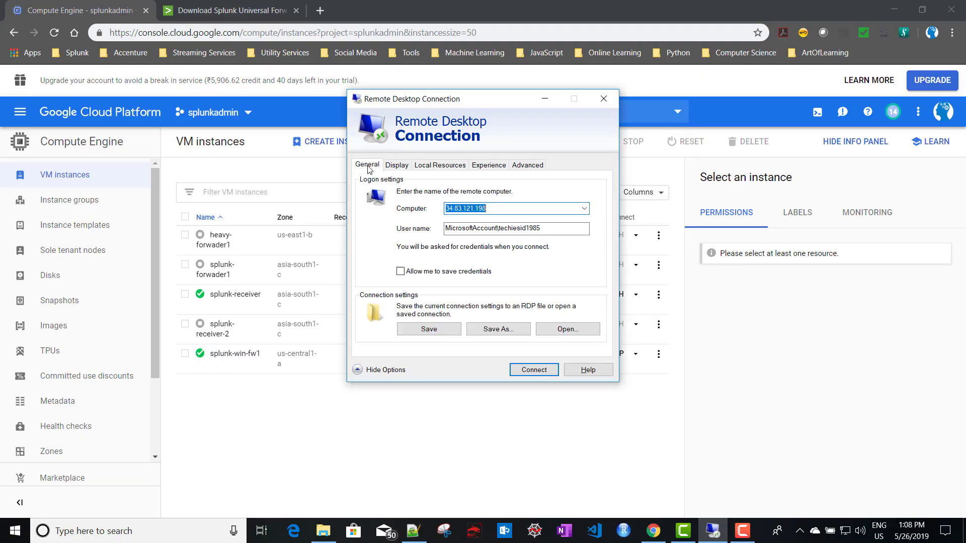
pyautogui.click(289, 428)
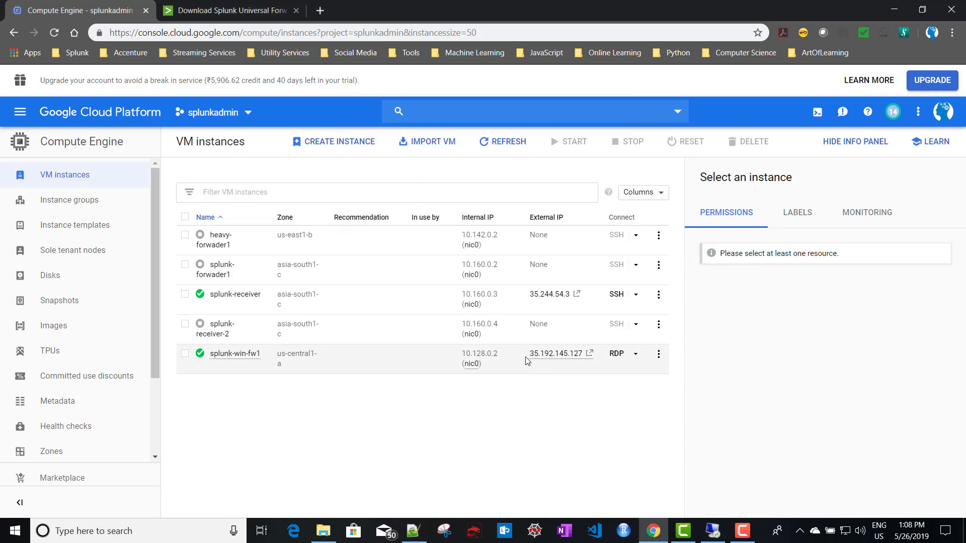
pyautogui.moveTo(528, 359); pyautogui.dragTo(585, 359)
pyautogui.hotkey('ctrl', 'c')
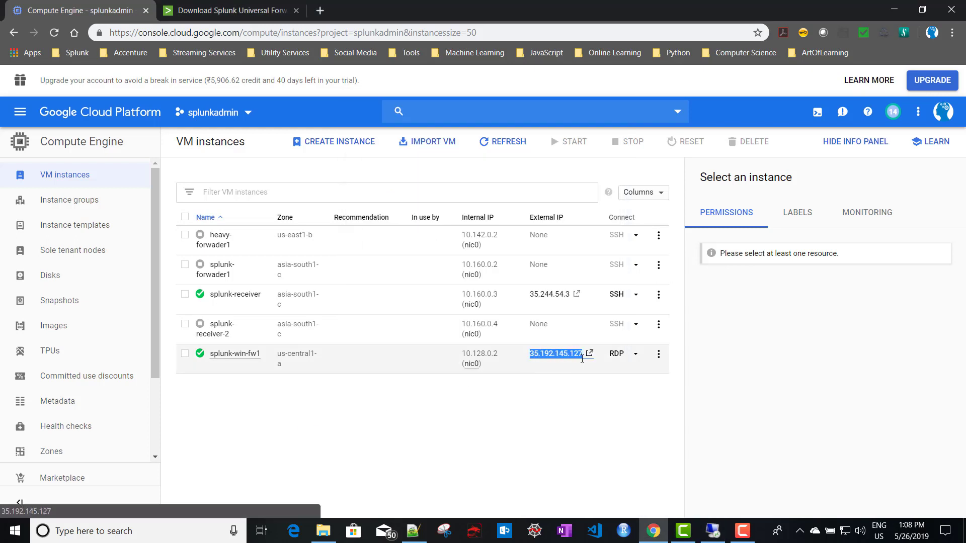
pyautogui.moveTo(714, 530)
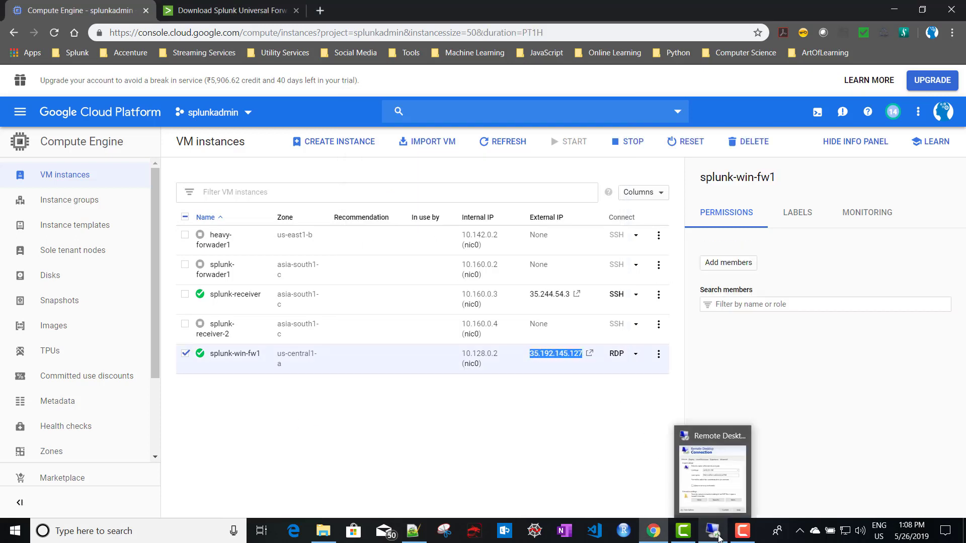
pyautogui.click(721, 472)
pyautogui.hotkey('ctrl', 'v')
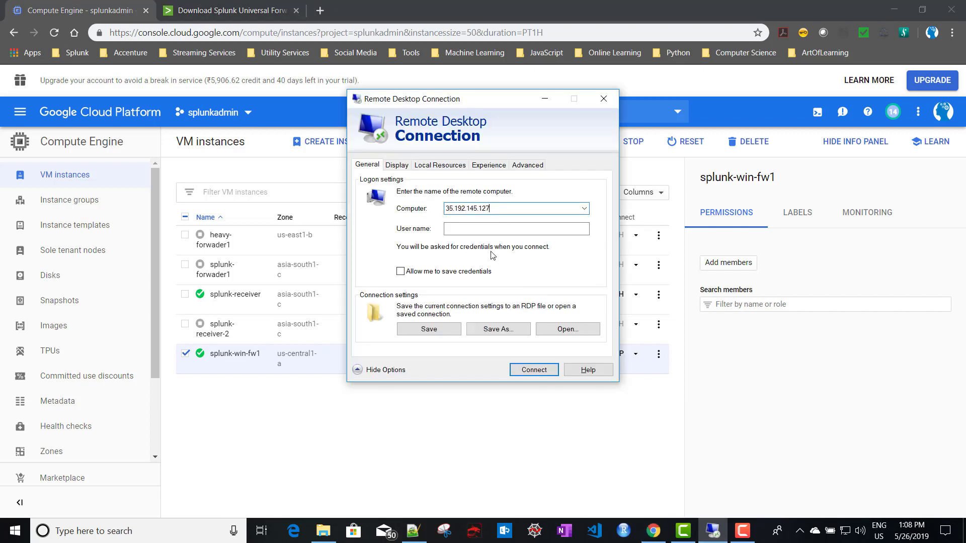
pyautogui.click(476, 226)
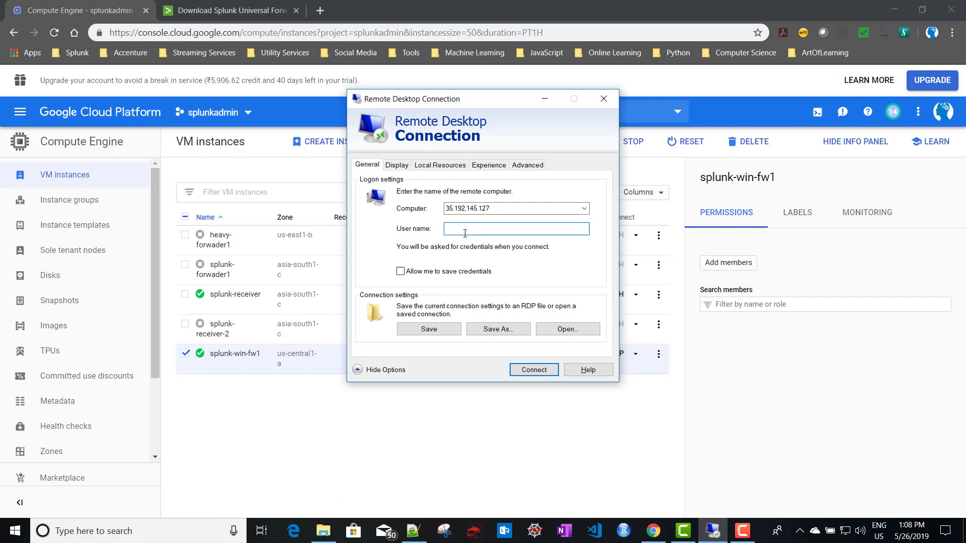
pyautogui.write('techiesid1985')
# Sign in to 35.192.145.127 with the pasted account password and accept the certificate warning
pyautogui.click(536, 371)
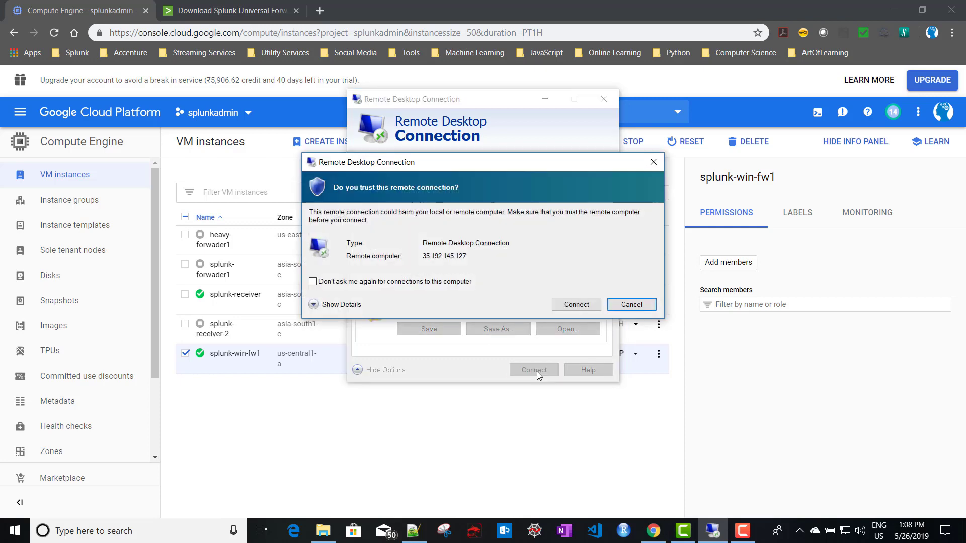
pyautogui.click(577, 305)
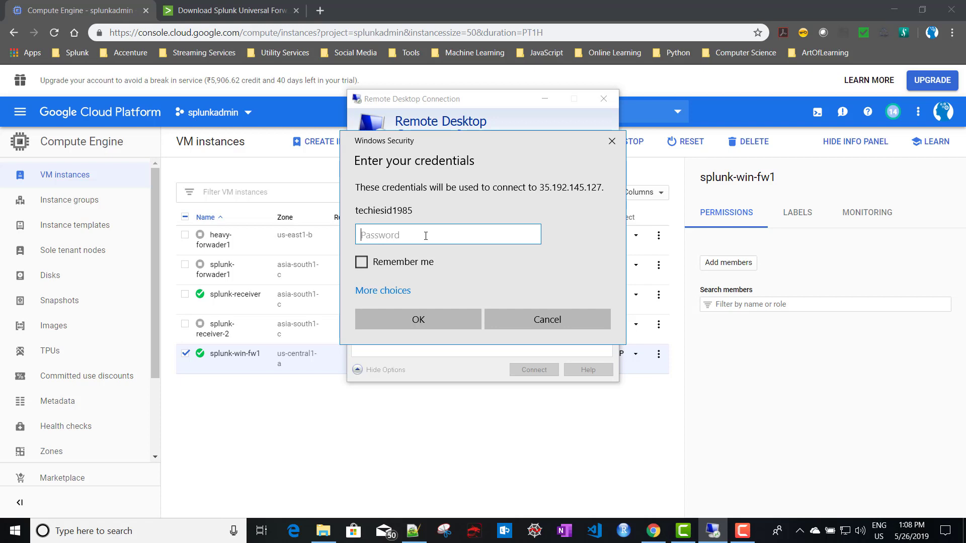
pyautogui.rightClick(400, 236)
pyautogui.press('p')
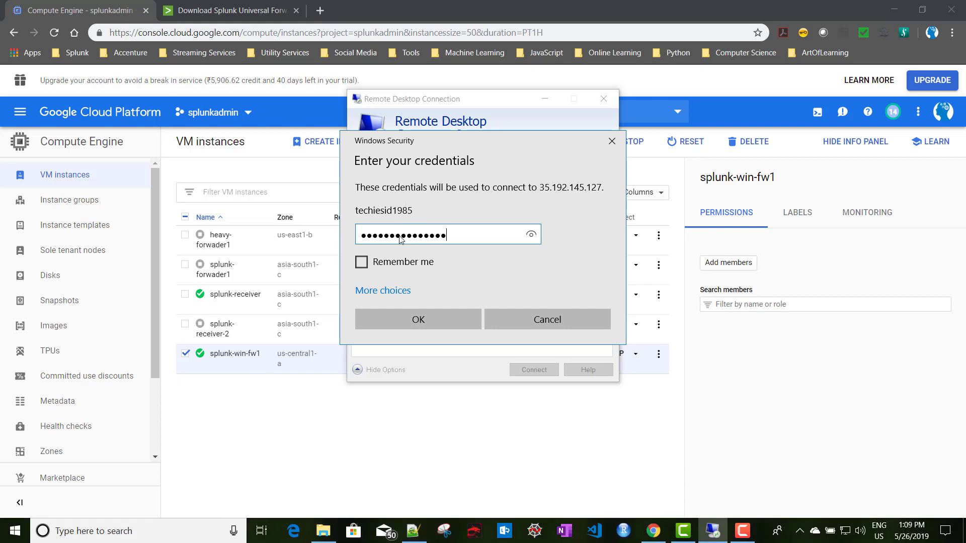
pyautogui.click(427, 326)
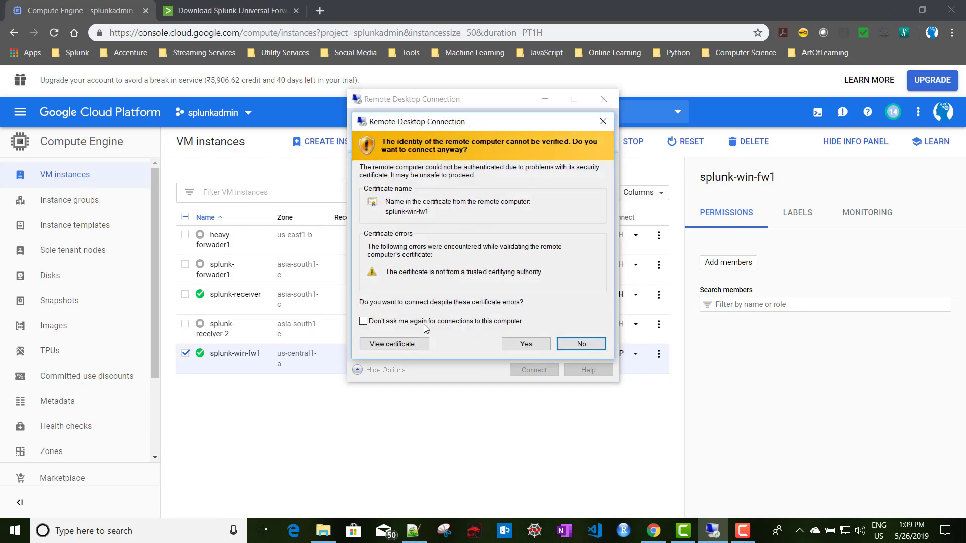
pyautogui.click(526, 345)
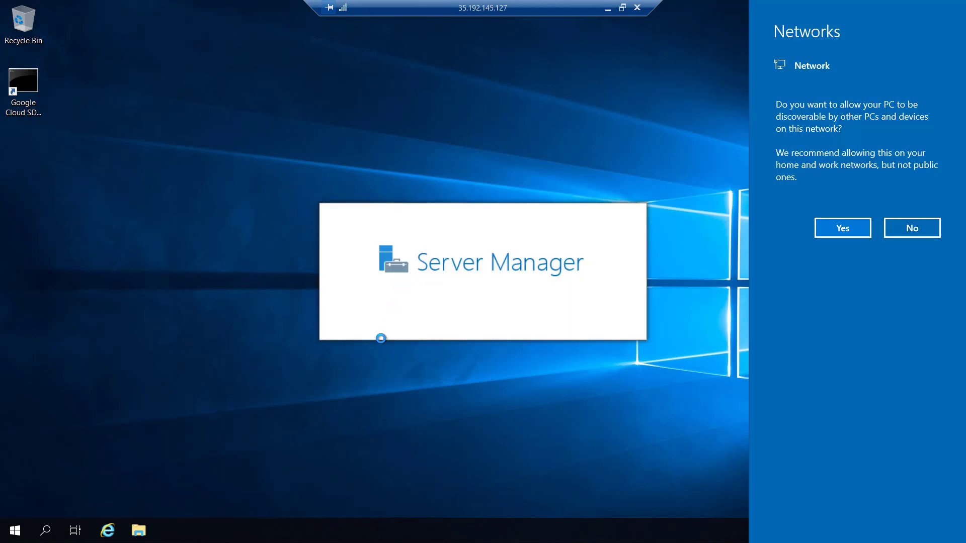
# Make the server discoverable on the network and open File Explorer at Quick access
pyautogui.click(835, 225)
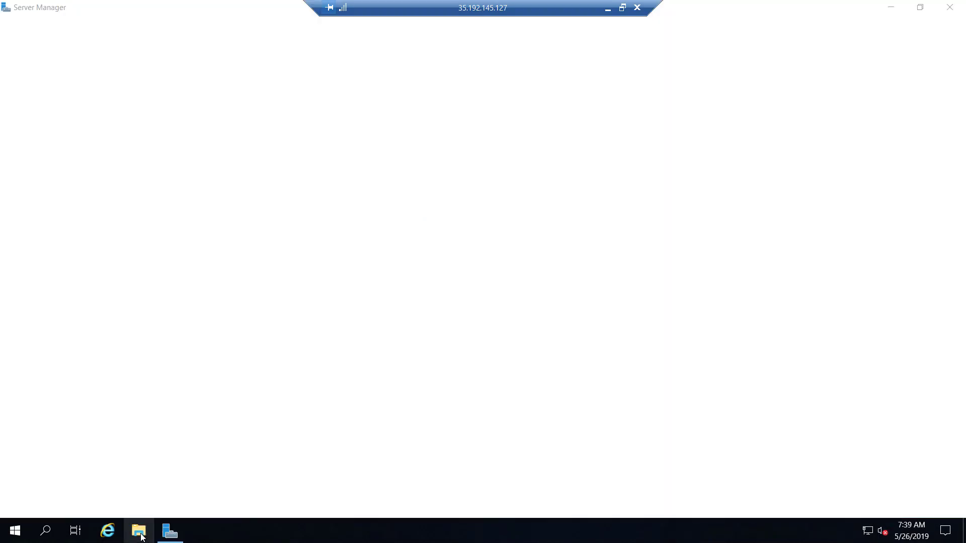
pyautogui.click(139, 531)
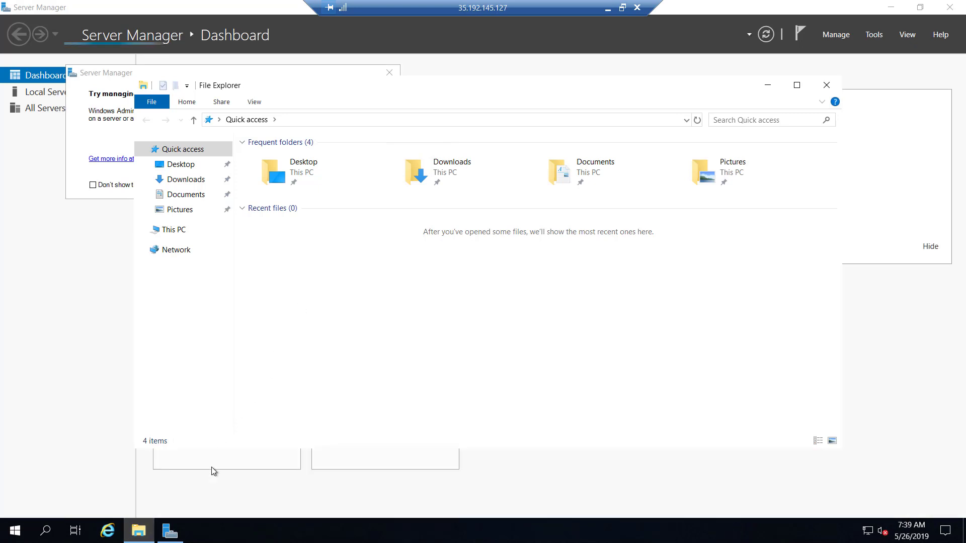
pyautogui.moveTo(173, 534)
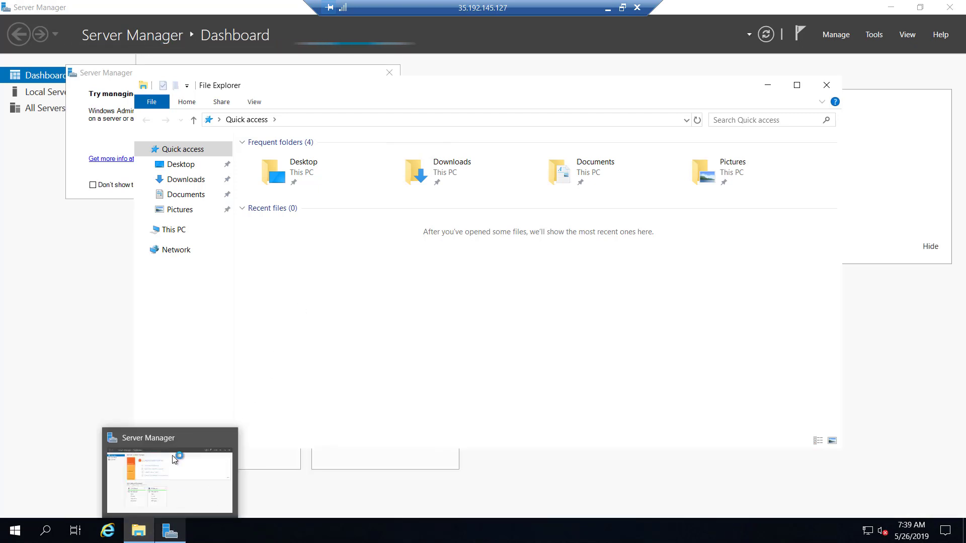
# Close Server Manager, maximize Explorer, and open \\tsclient\D via Network > tsclient
pyautogui.click(227, 437)
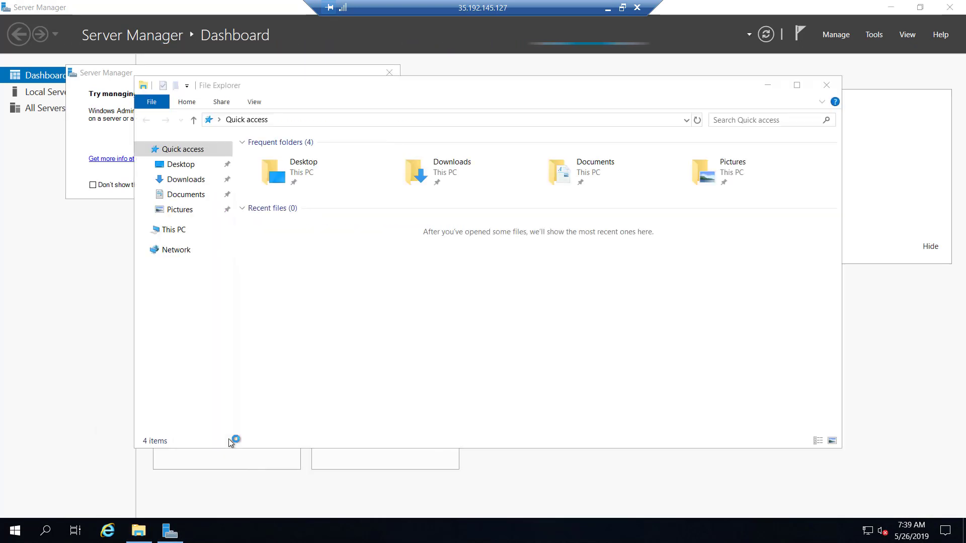
pyautogui.click(797, 84)
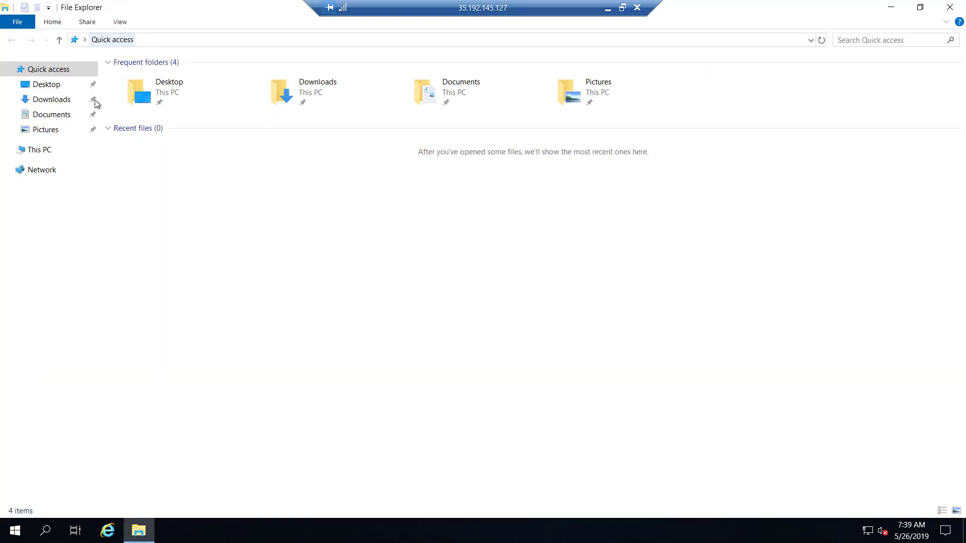
pyautogui.click(36, 174)
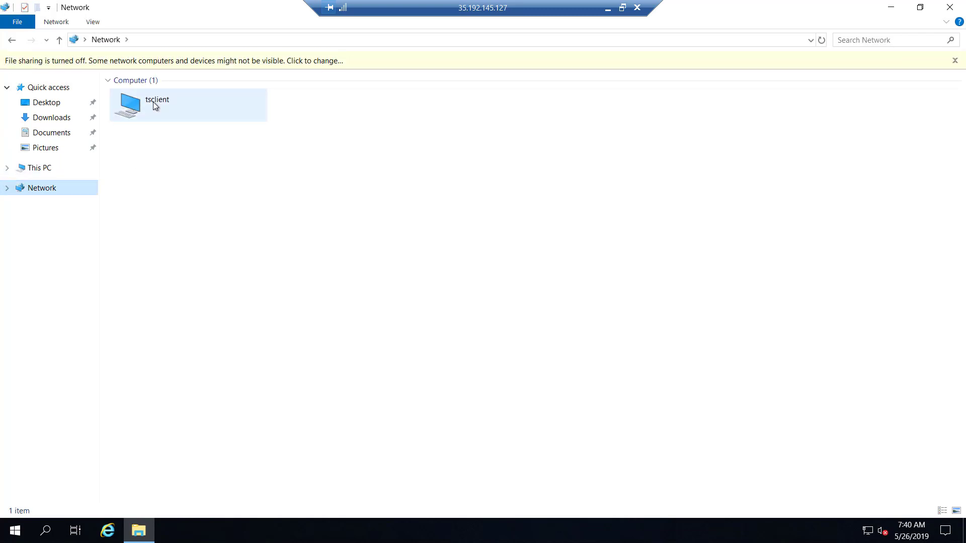
pyautogui.doubleClick(153, 101)
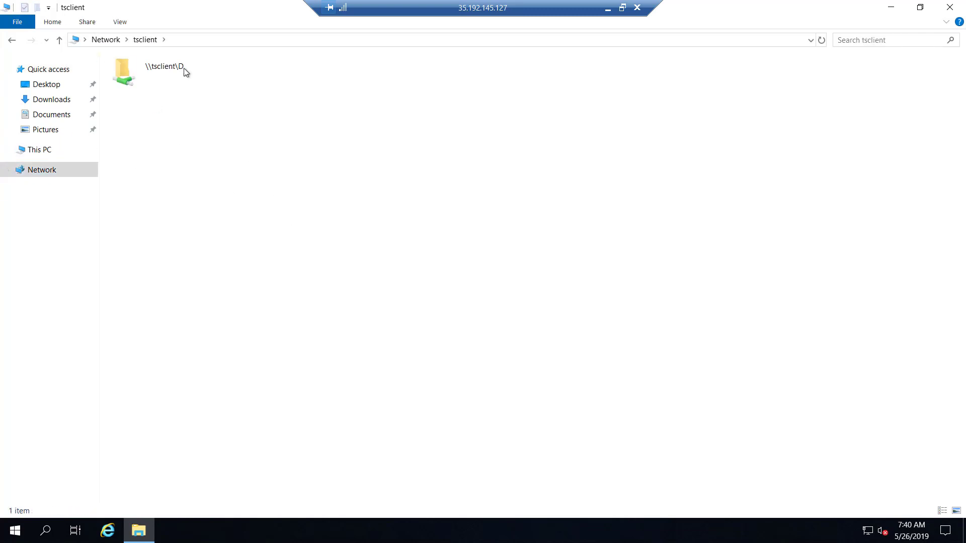
pyautogui.click(155, 68)
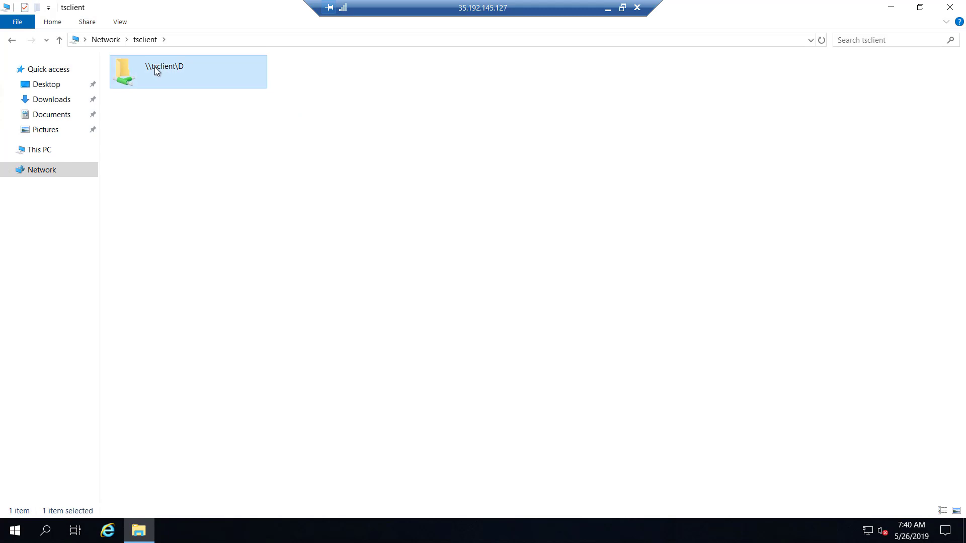
pyautogui.doubleClick(155, 67)
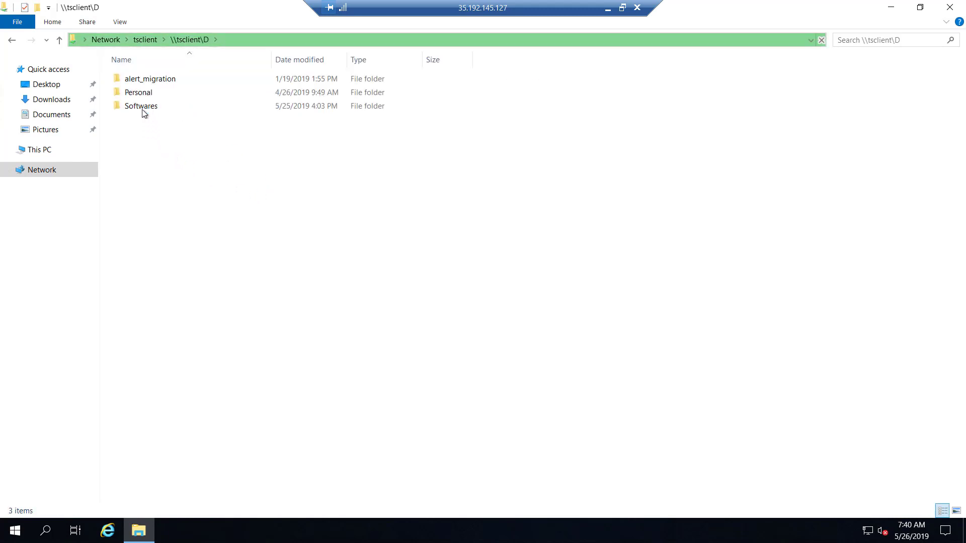
# Select the splunkforwarder installer in the Softwares folder and minimize Explorer to show the desktop
pyautogui.click(142, 107)
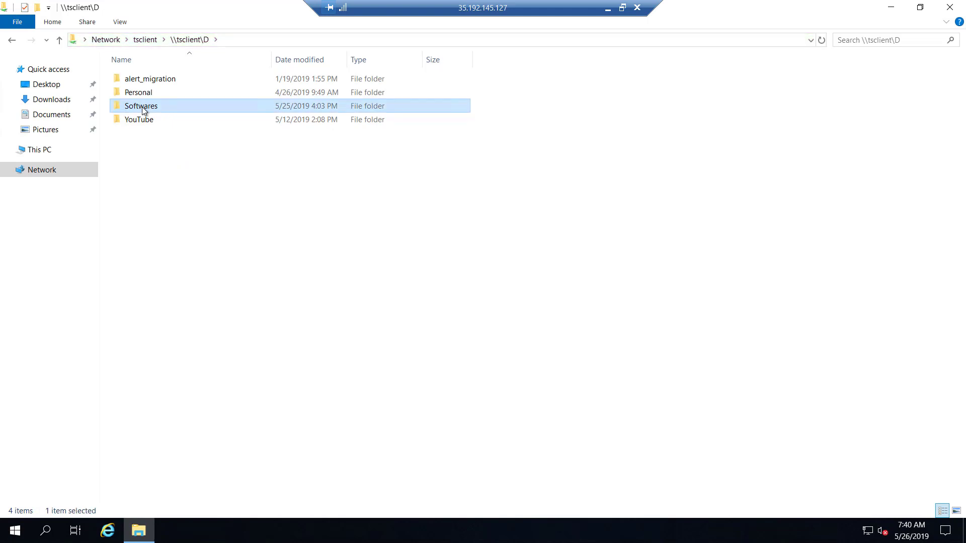
pyautogui.doubleClick(186, 107)
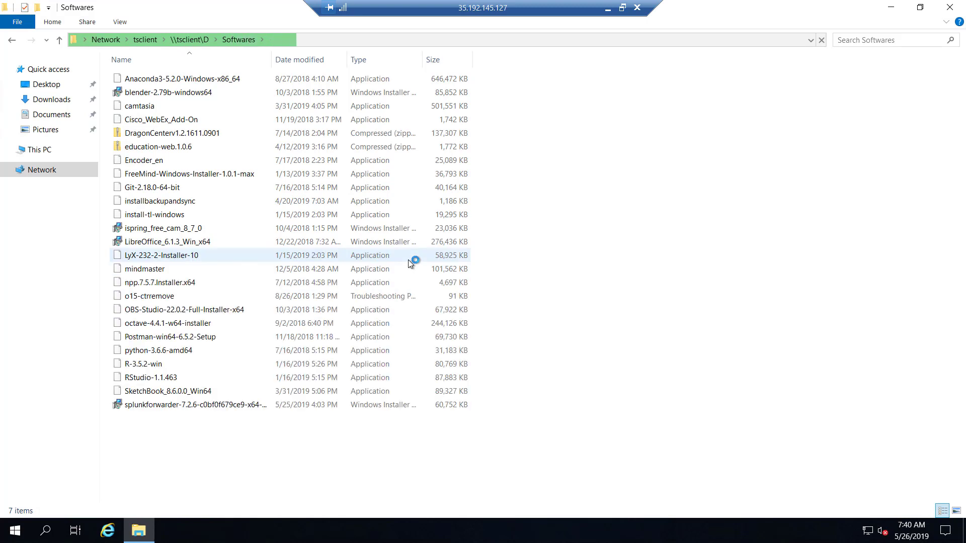
pyautogui.click(221, 408)
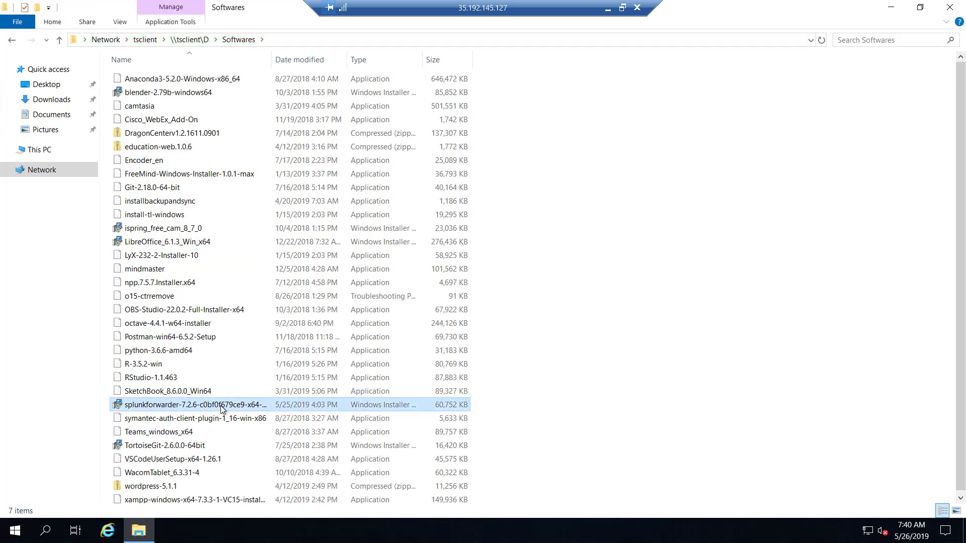
pyautogui.click(889, 8)
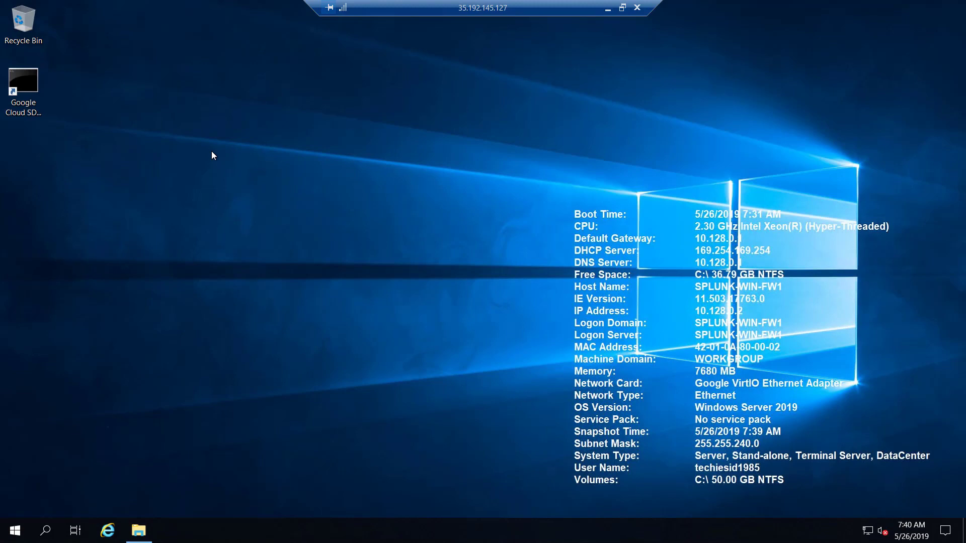
# Paste the splunkforwarder-7.2.6 installer onto the desktop and launch it
pyautogui.hotkey('ctrl', 'v')
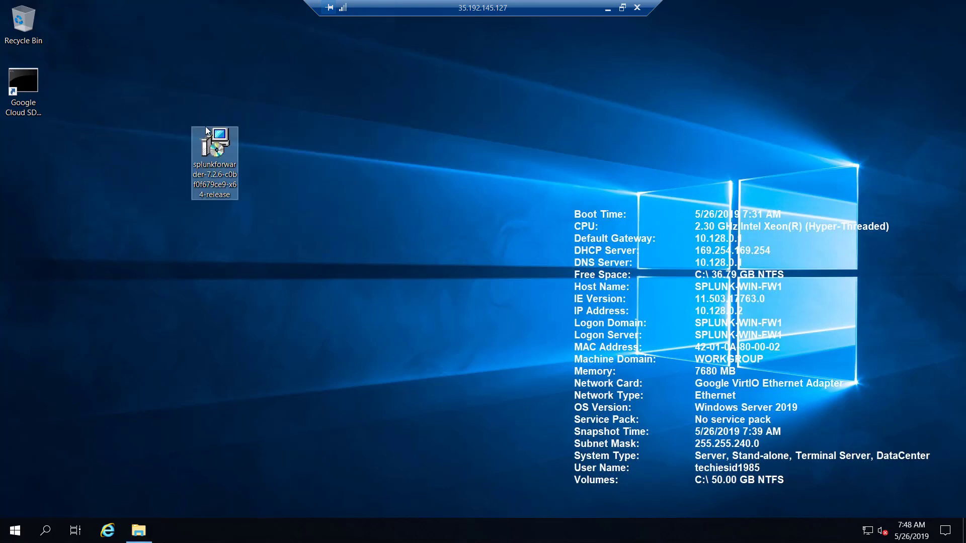
pyautogui.doubleClick(211, 140)
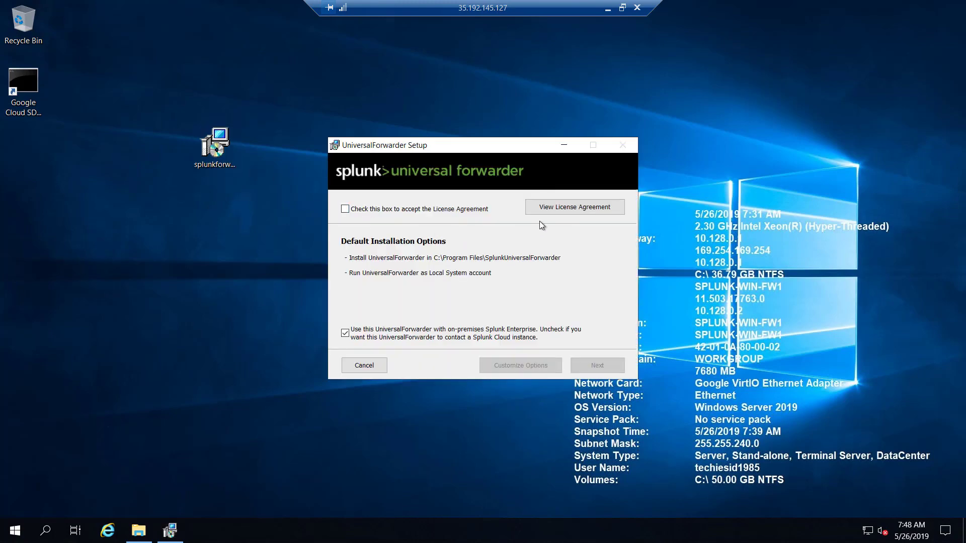
# Accept the Splunk license, choose Customize Options, and keep the default install folder
pyautogui.click(345, 210)
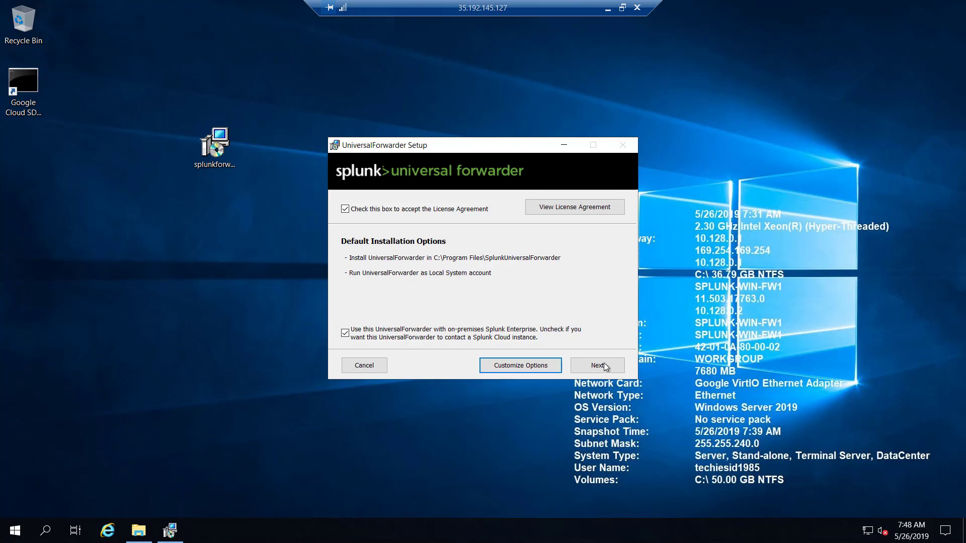
pyautogui.click(519, 367)
pyautogui.click(534, 367)
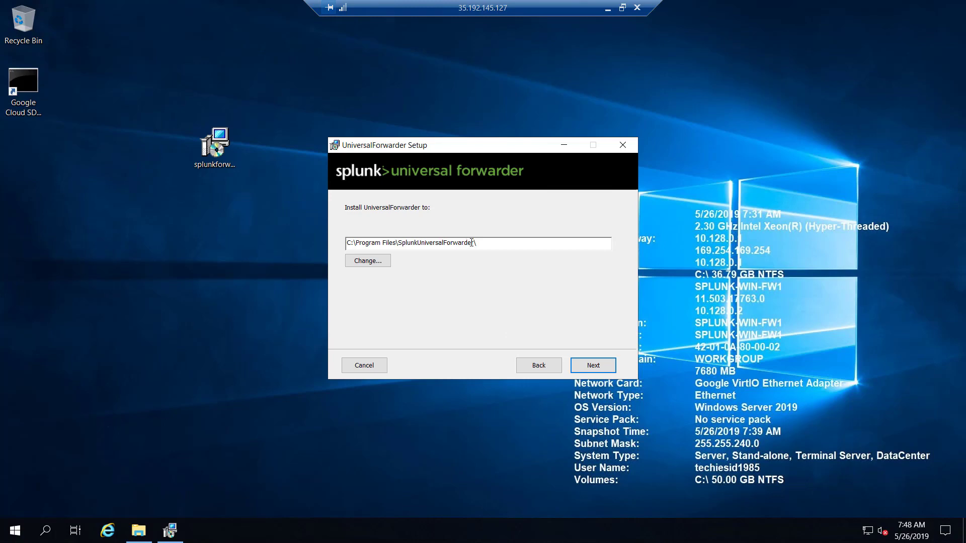
pyautogui.click(599, 366)
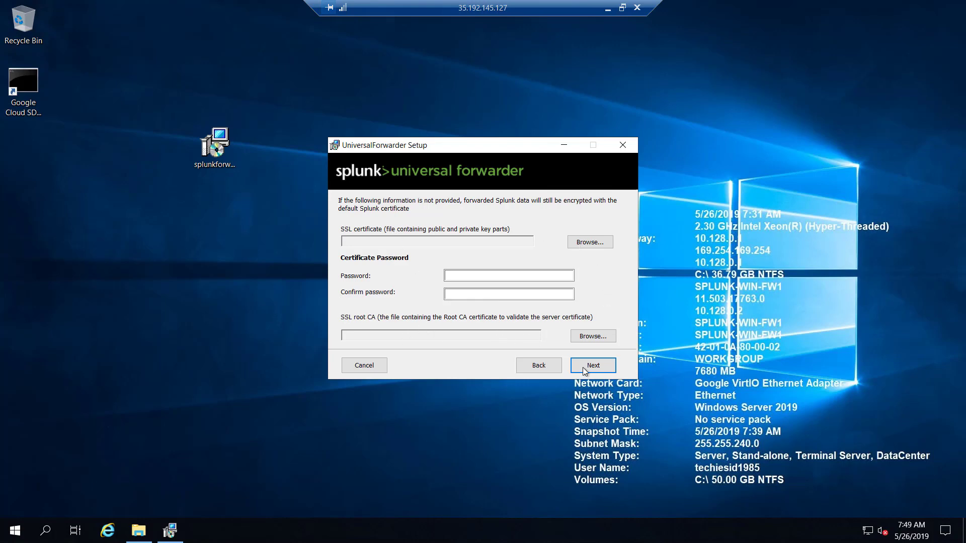
# Leave the SSL certificate blank and keep installing as Local System
pyautogui.click(600, 371)
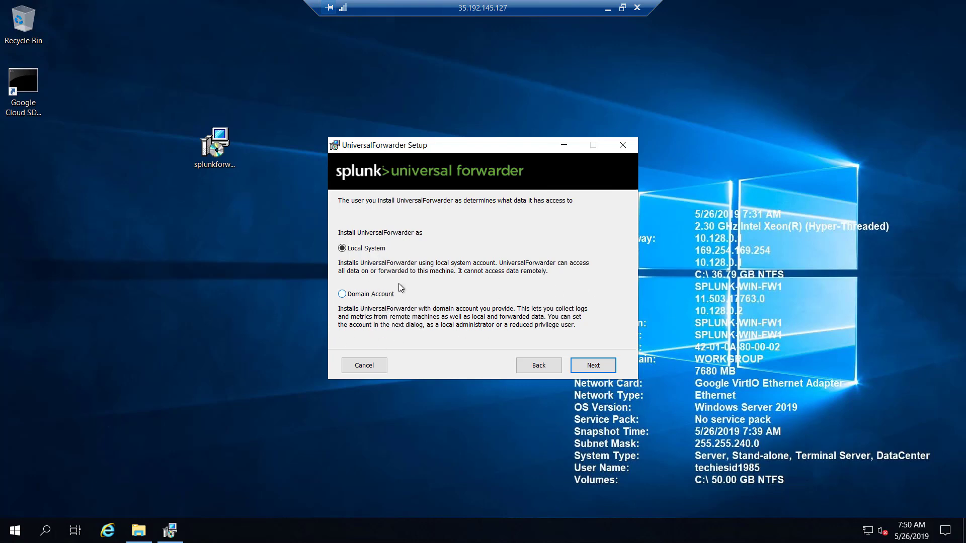
pyautogui.click(594, 366)
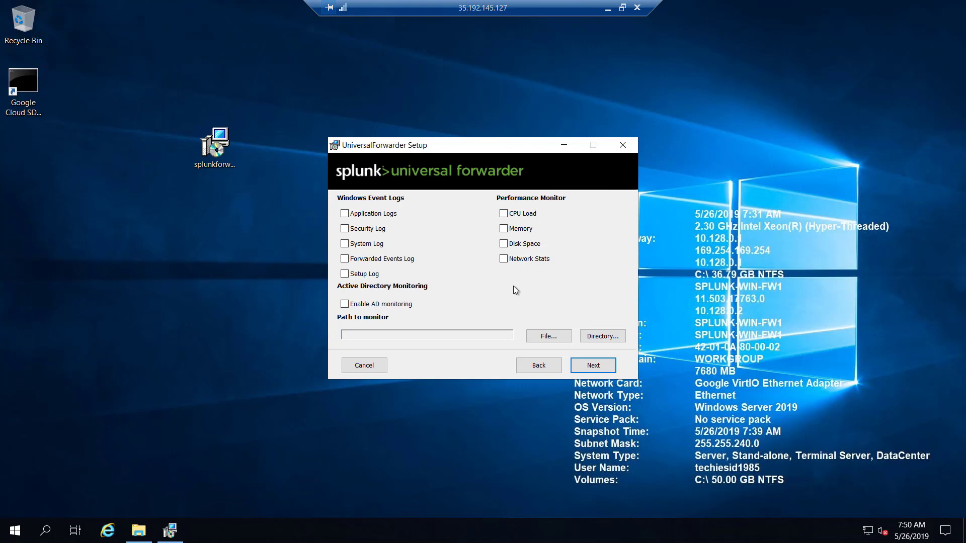
# Collect the Security Log and System Log Windows event logs
pyautogui.click(345, 229)
pyautogui.click(345, 244)
pyautogui.click(594, 373)
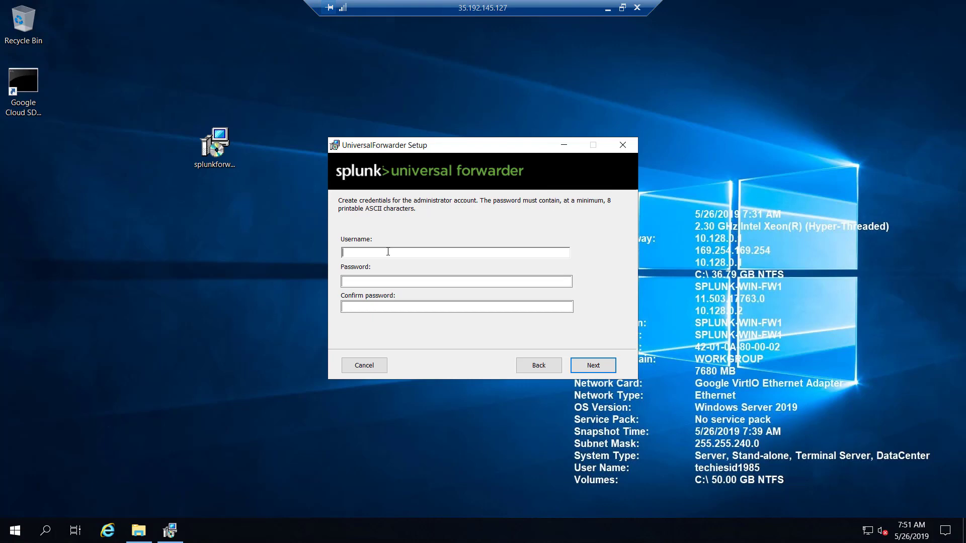
# Create the administrator username 'admin' with an entered and confirmed password
pyautogui.write('admin')
pyautogui.click(368, 278)
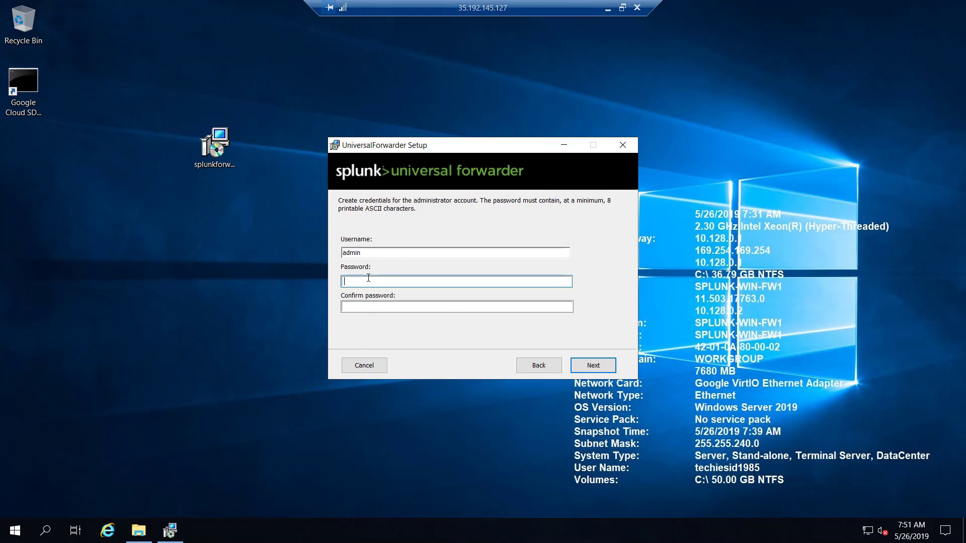
pyautogui.write('••••••••')
pyautogui.click(359, 309)
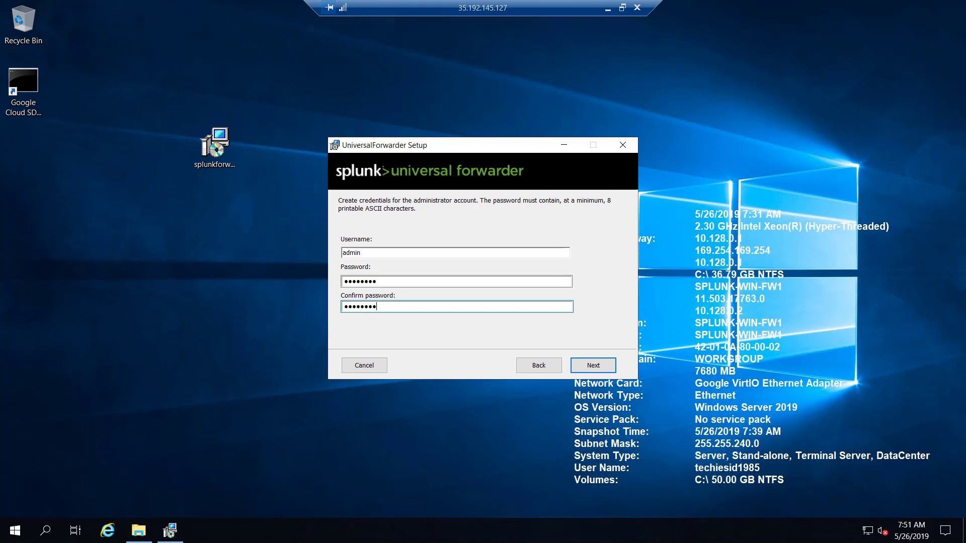
pyautogui.click(597, 365)
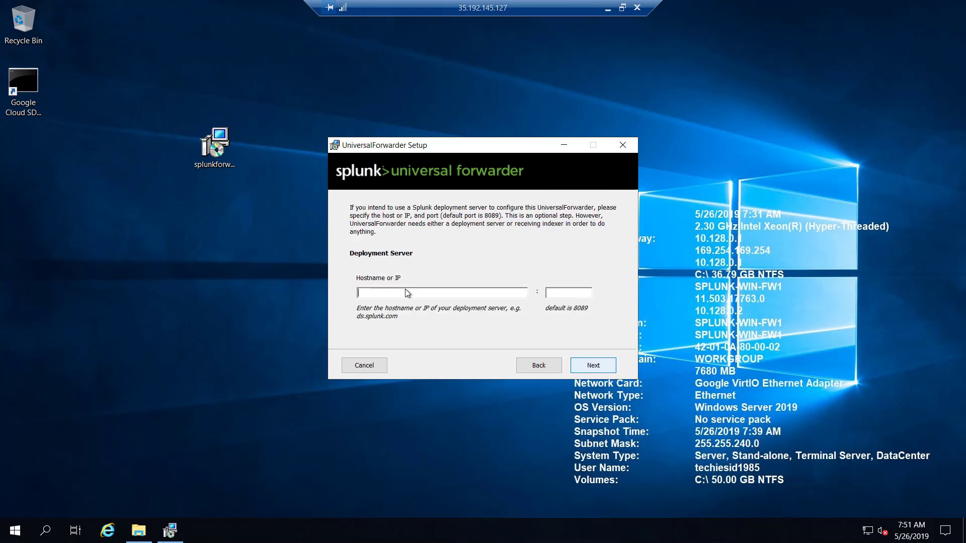
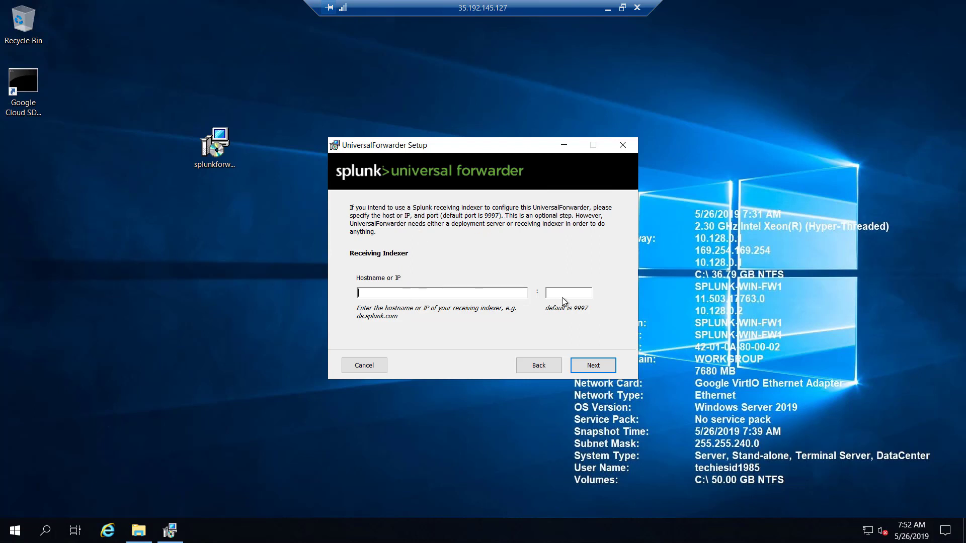
# Minimize the Remote Desktop session so the local desktop shows
pyautogui.click(607, 9)
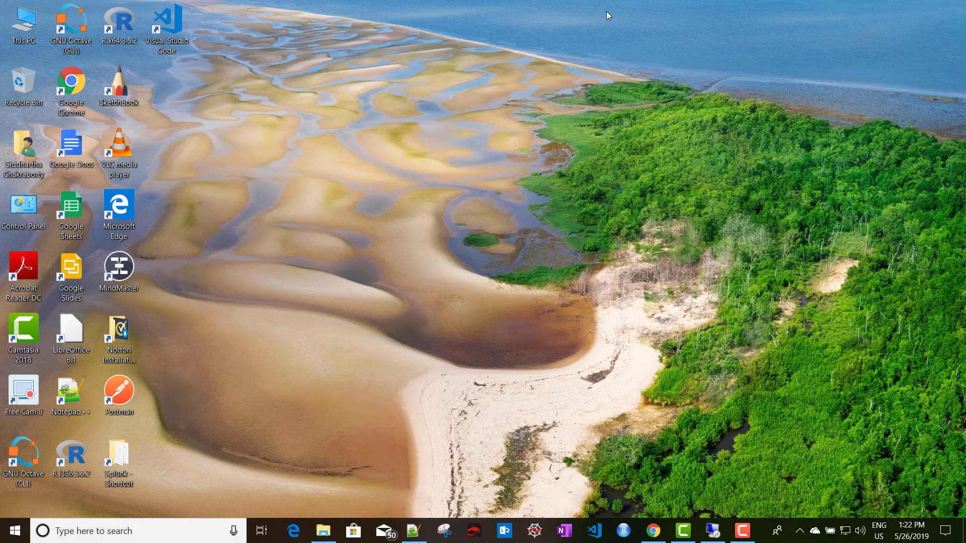
# Copy the Splunk address from Notepad++ and load 35.244.54.3:8000 in a new Chrome tab
pyautogui.moveTo(653, 530)
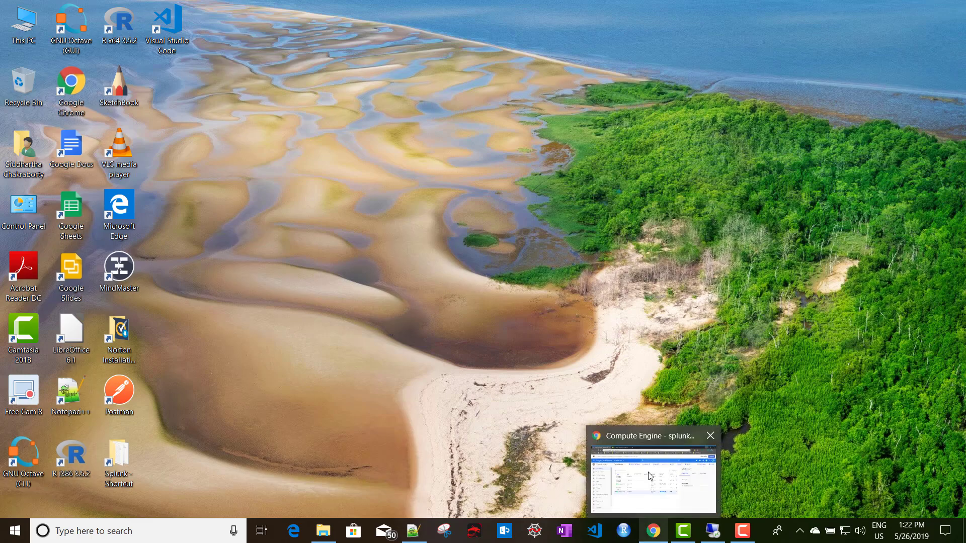
pyautogui.click(649, 477)
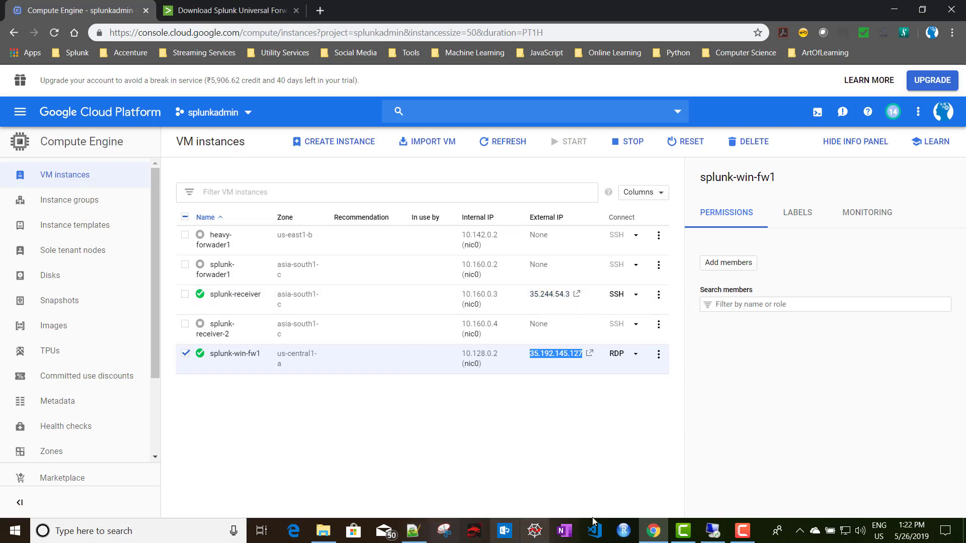
pyautogui.click(413, 531)
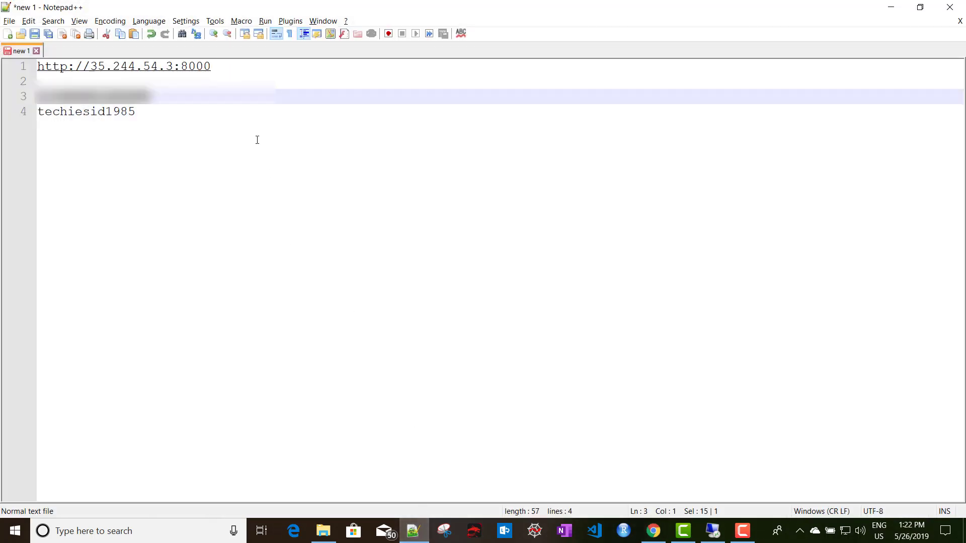
pyautogui.moveTo(238, 67); pyautogui.dragTo(38, 61)
pyautogui.hotkey('ctrl', 'c')
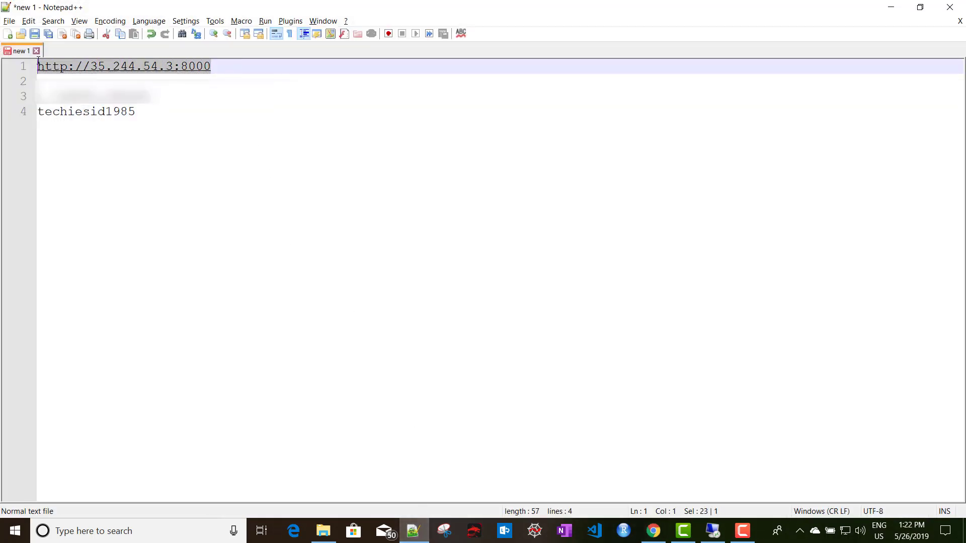
pyautogui.hotkey('alt', 'Tab')
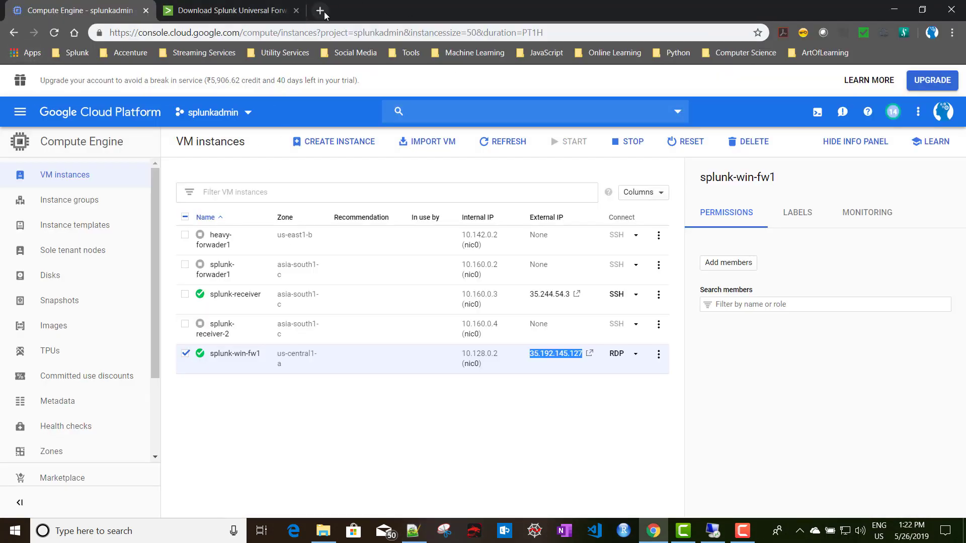
pyautogui.click(319, 11)
pyautogui.click(270, 32)
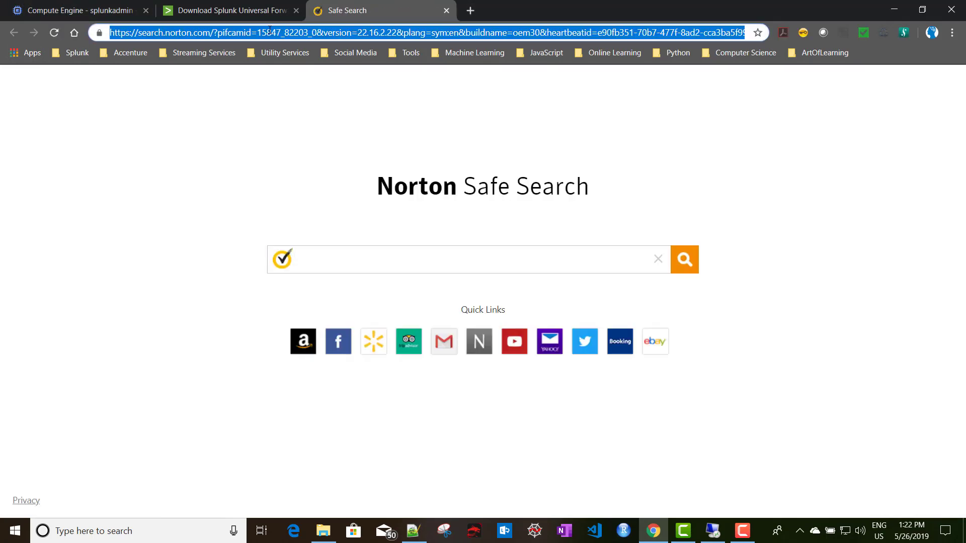
pyautogui.hotkey('ctrl', 'v')
pyautogui.press('Return')
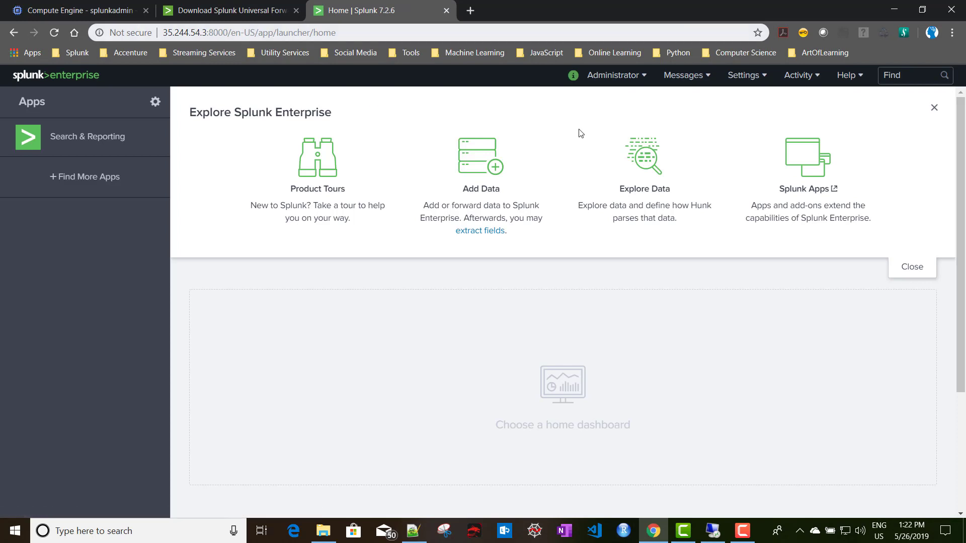
# Find receiving port 9997 under Forwarding and receiving, and select the receiver IP 35.244.54.3
pyautogui.click(759, 77)
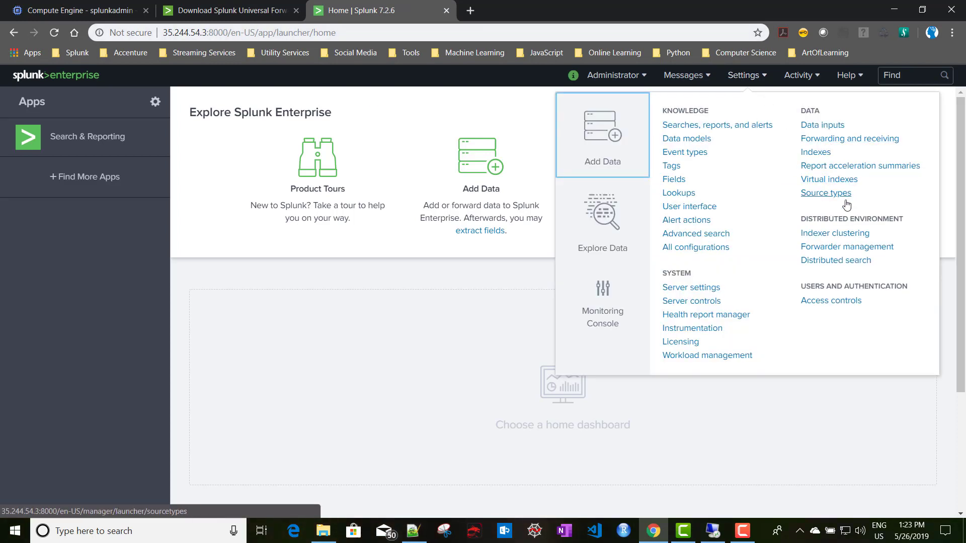
pyautogui.click(841, 142)
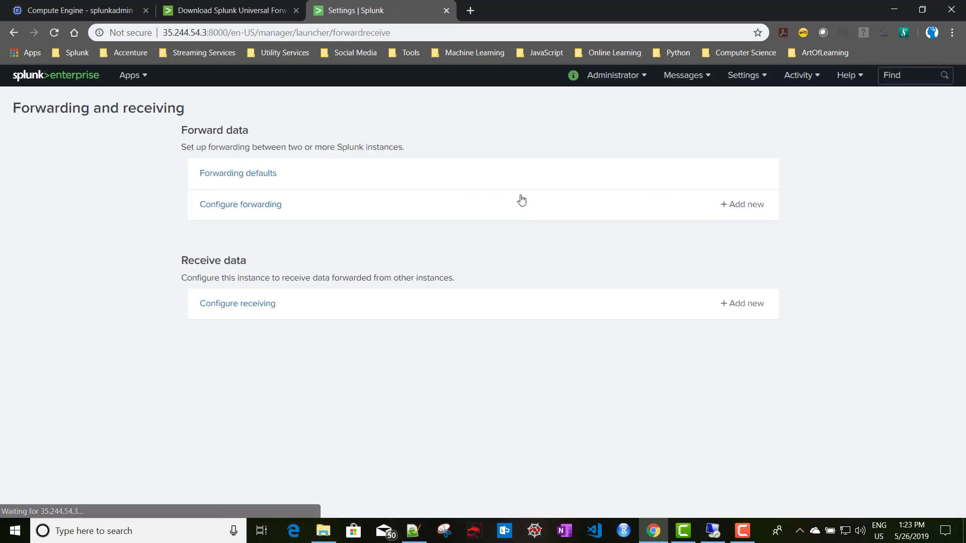
pyautogui.click(236, 310)
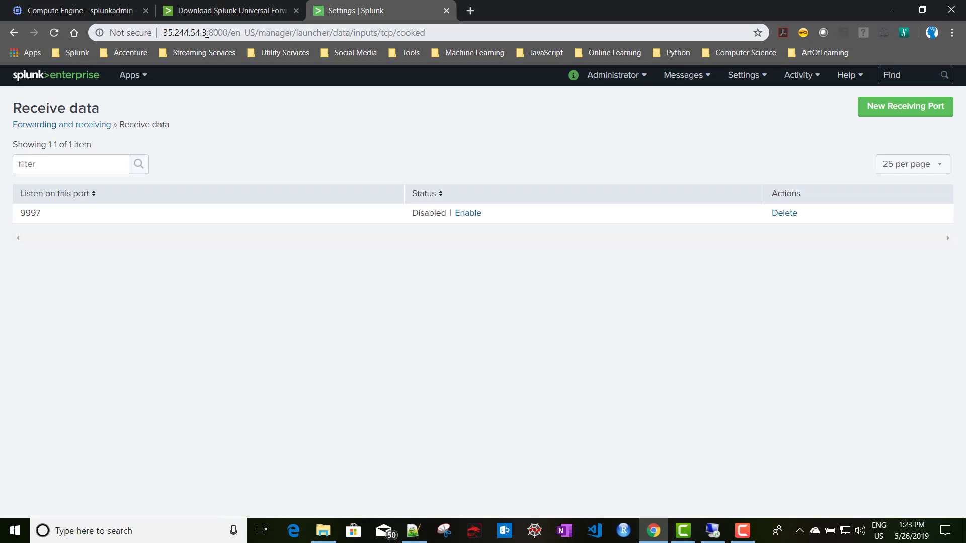
pyautogui.moveTo(206, 32); pyautogui.dragTo(161, 32)
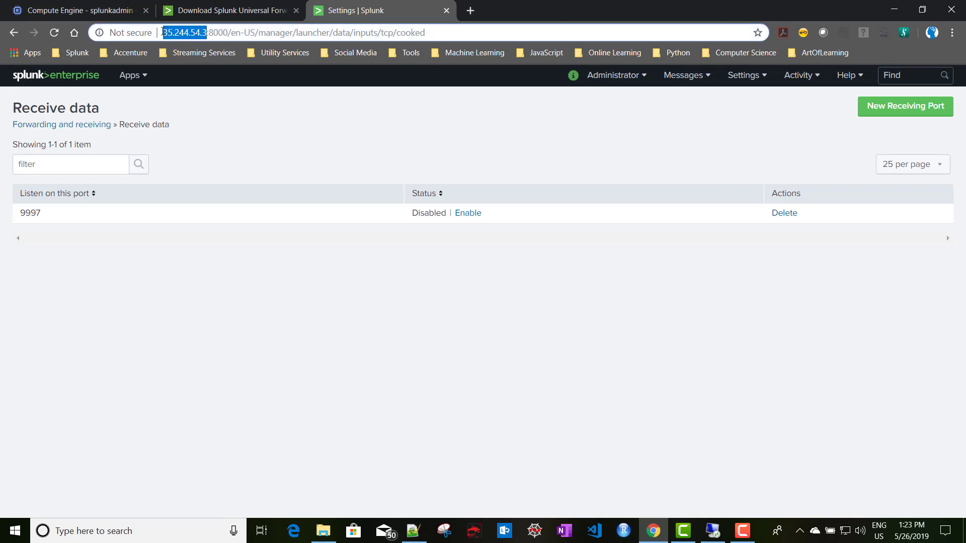
pyautogui.click(712, 531)
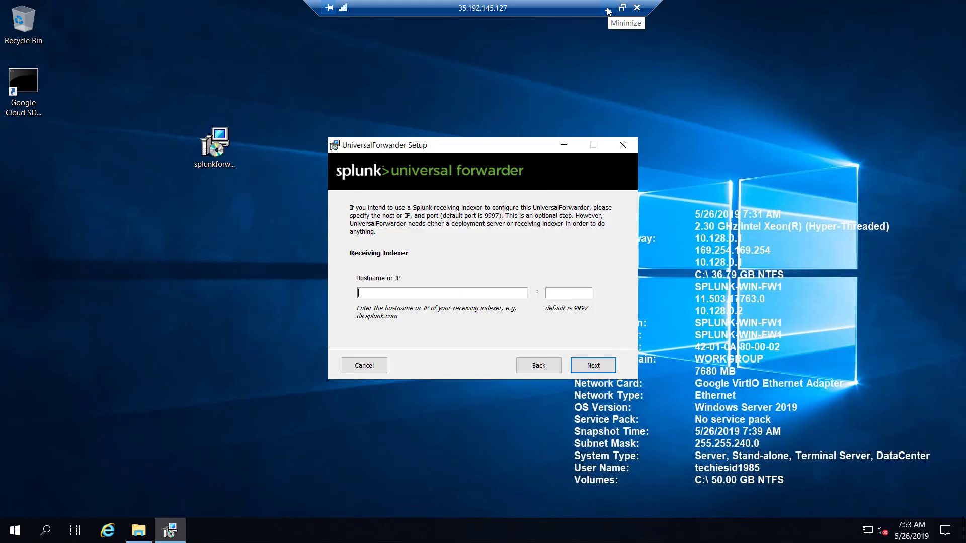
# Enter receiving indexer 35.244.54.3 with port 9997 and continue to the ready-to-install page
pyautogui.click(608, 9)
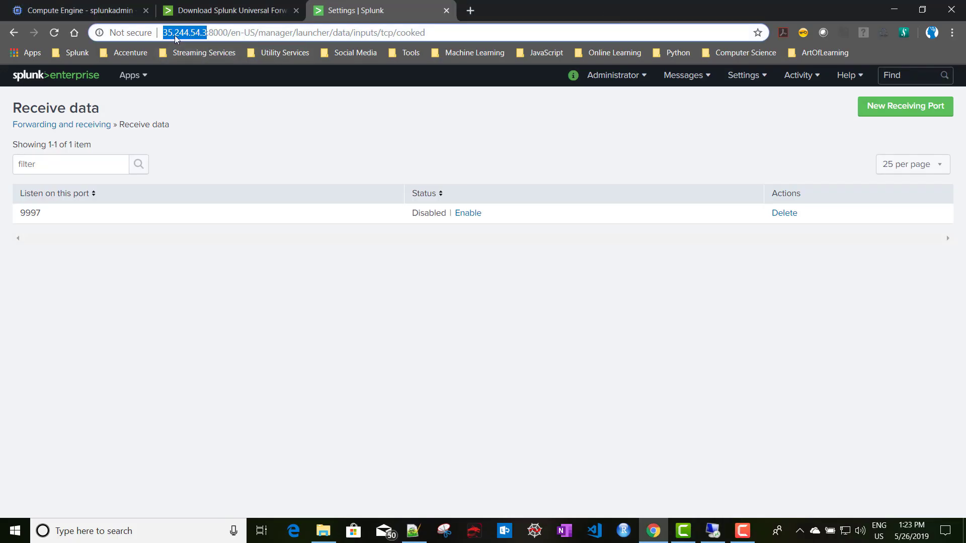
pyautogui.click(712, 531)
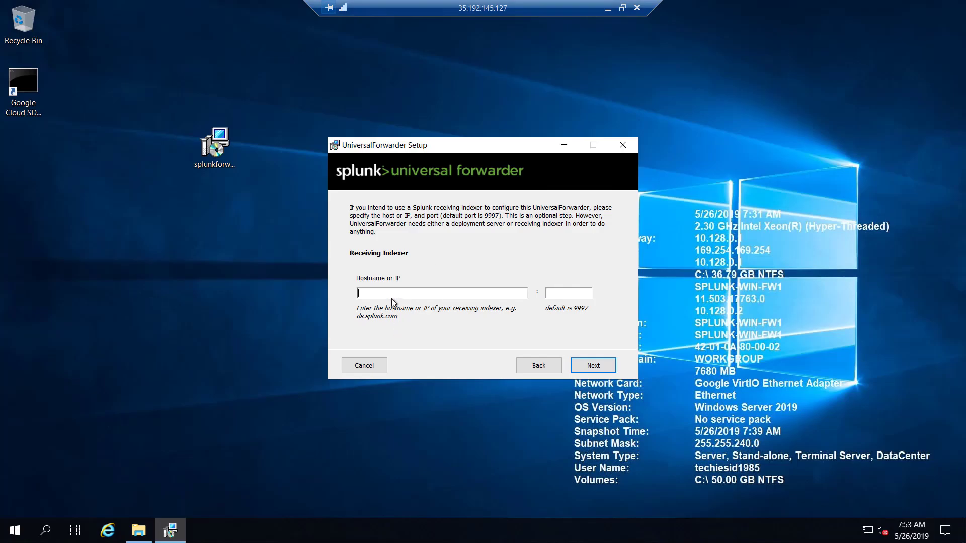
pyautogui.write('35.244.54.3')
pyautogui.write('9997')
pyautogui.click(558, 293)
pyautogui.write('9997')
pyautogui.click(597, 366)
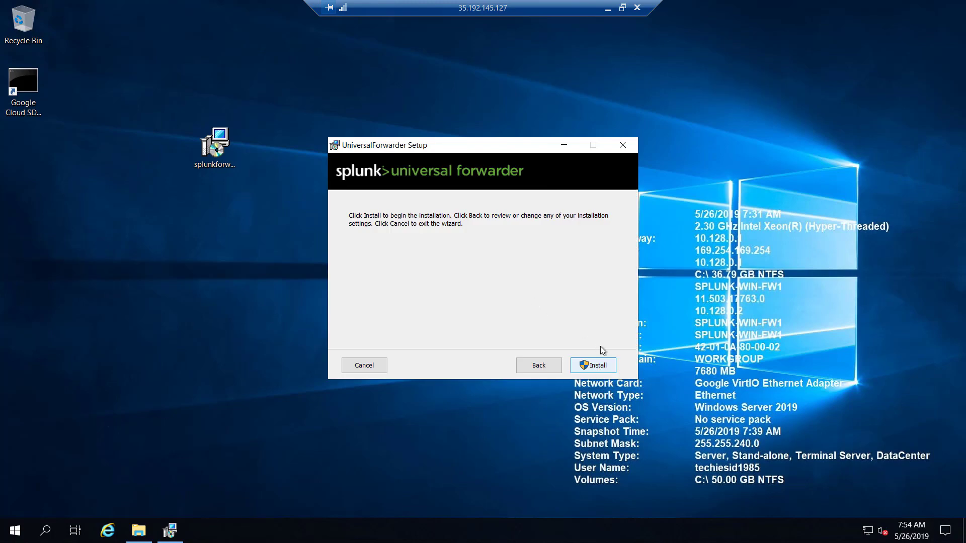
# Start installing the Universal Forwarder and approve the User Account Control prompt
pyautogui.click(602, 366)
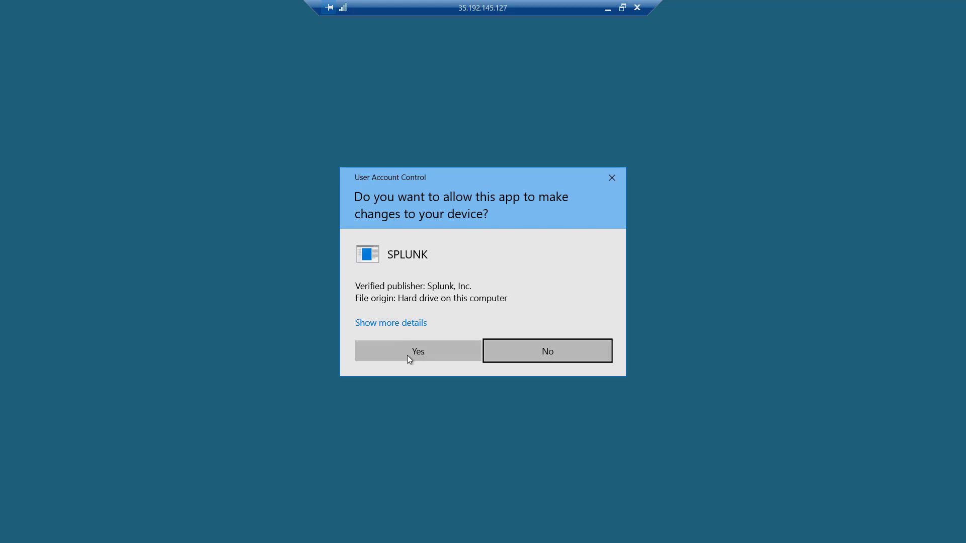
pyautogui.click(407, 355)
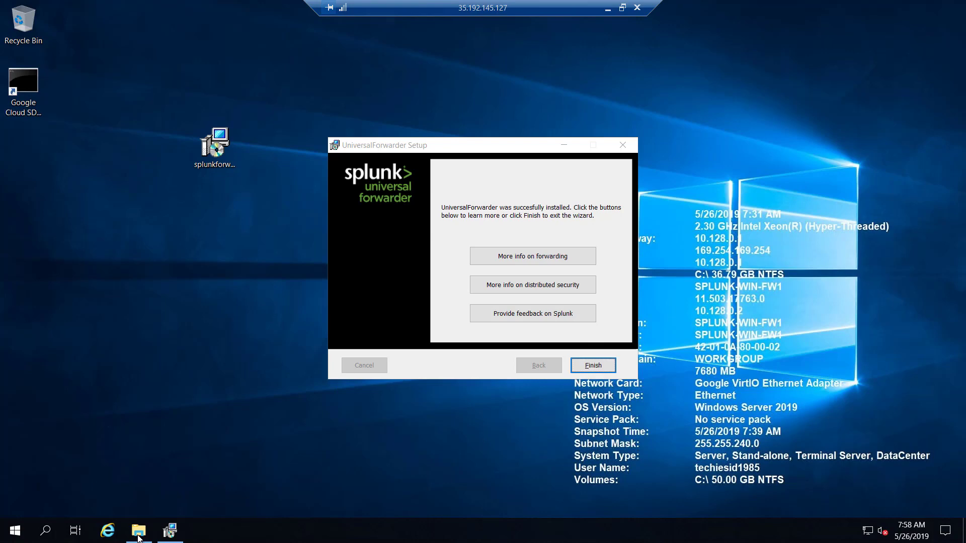
# Browse to C:\Program Files\SplunkUniversalForwarder\etc\system\local in File Explorer
pyautogui.click(138, 536)
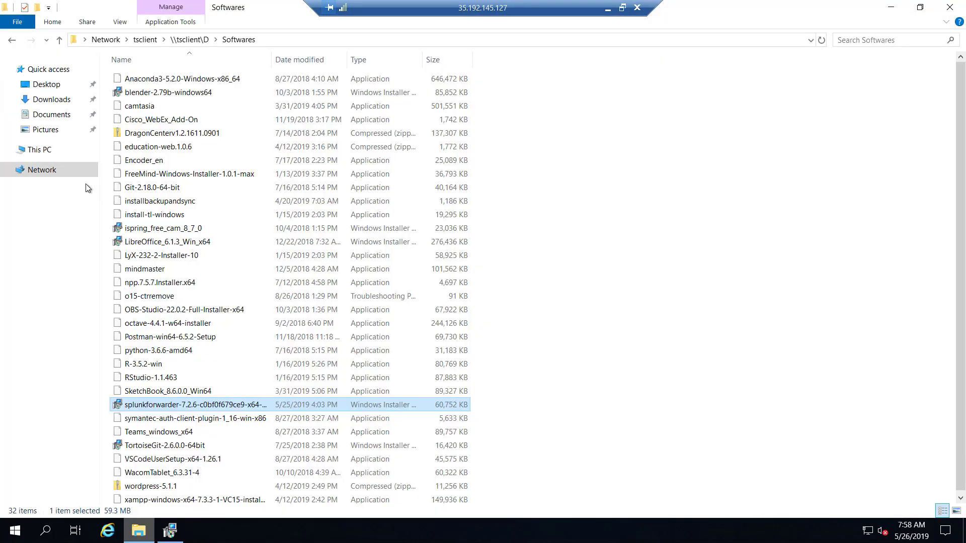
pyautogui.click(44, 153)
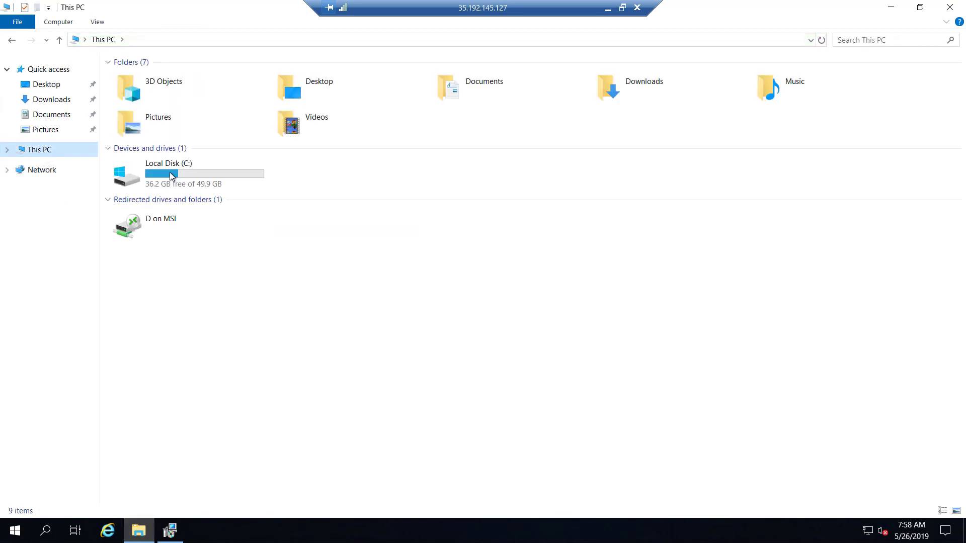
pyautogui.doubleClick(170, 172)
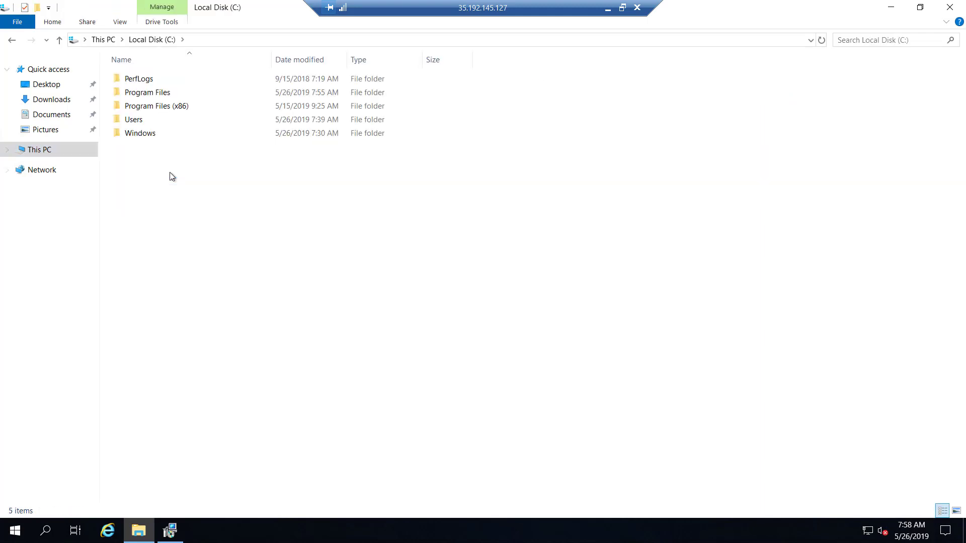
pyautogui.doubleClick(153, 92)
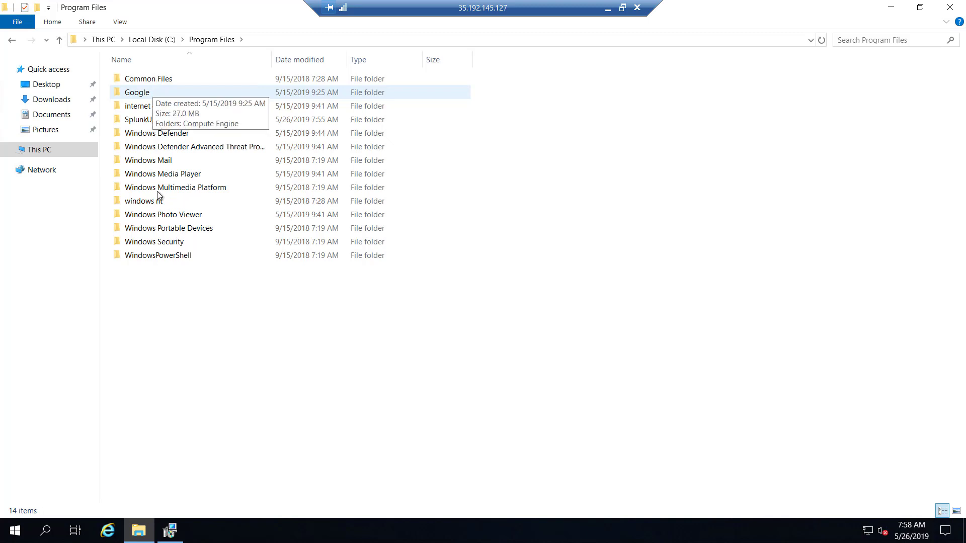
pyautogui.click(156, 245)
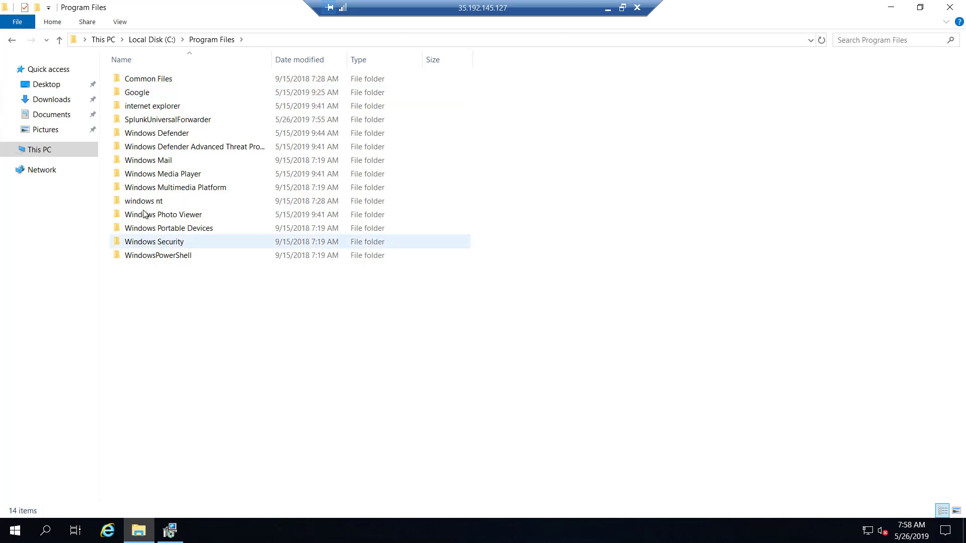
pyautogui.doubleClick(158, 120)
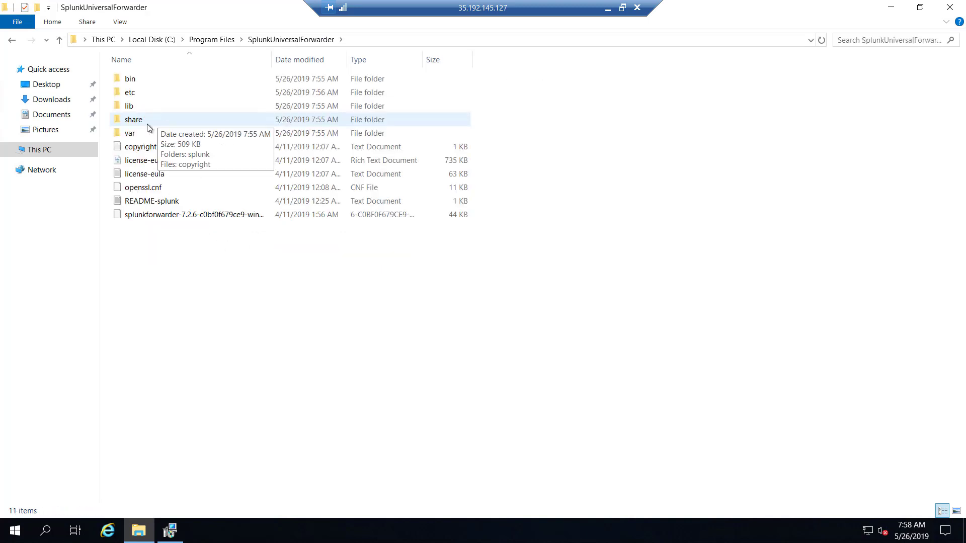
pyautogui.doubleClick(146, 95)
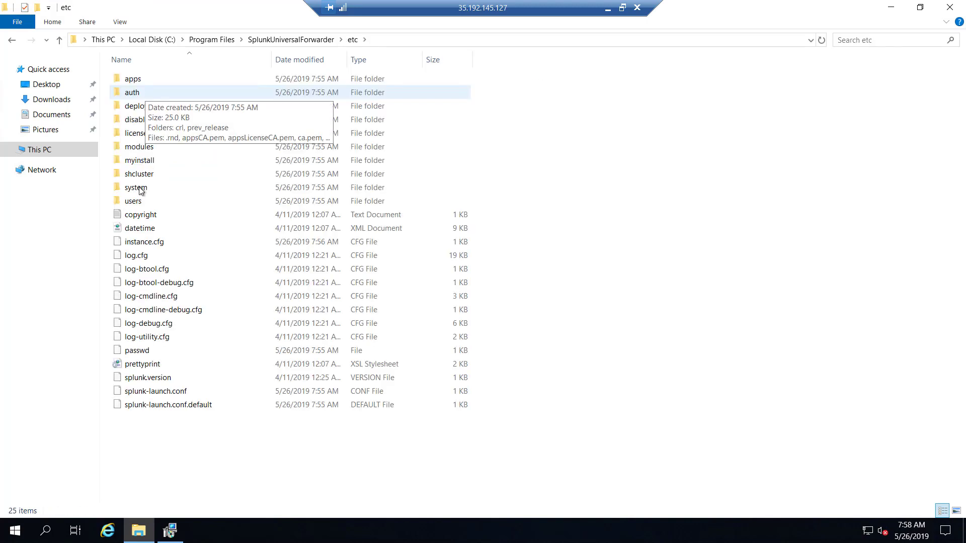
pyautogui.doubleClick(138, 188)
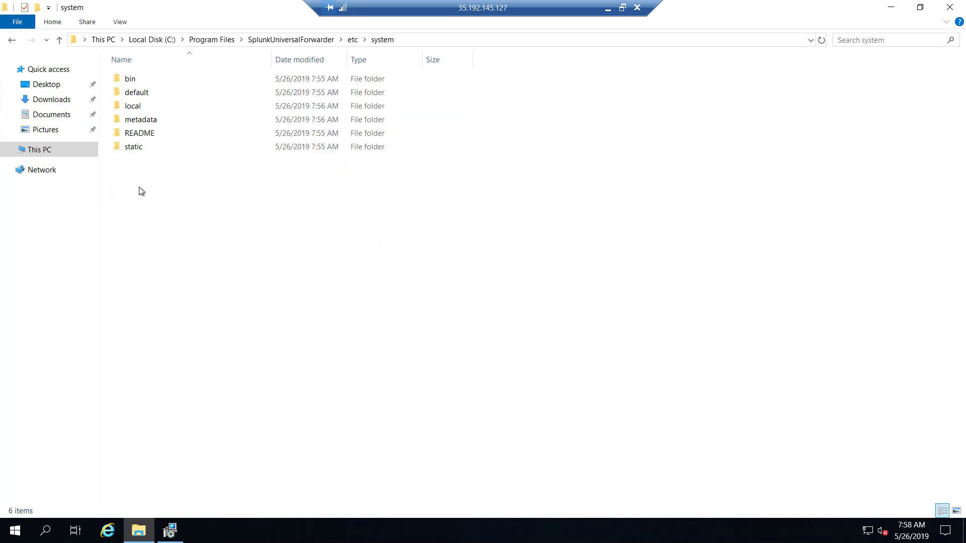
pyautogui.doubleClick(134, 106)
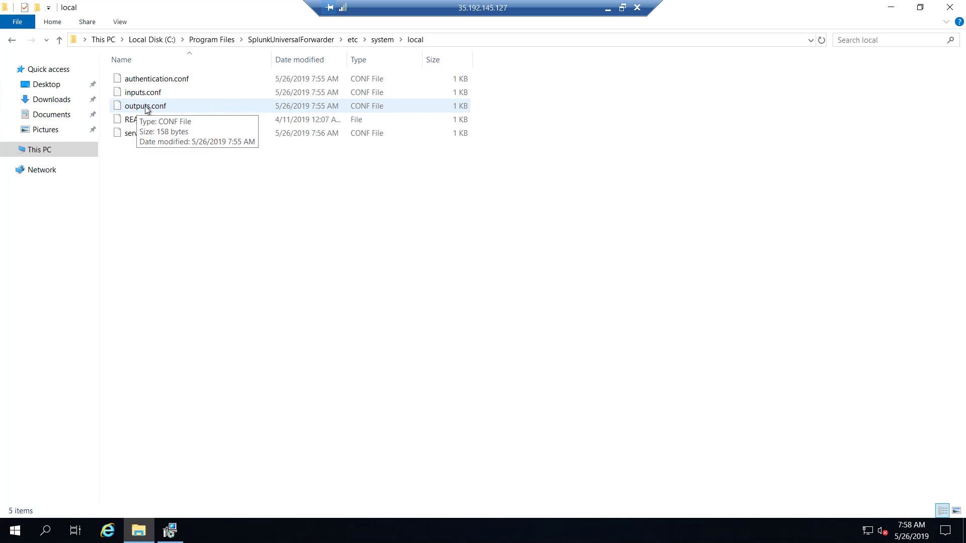
# Open outputs.conf with Notepad via Open with
pyautogui.rightClick(147, 110)
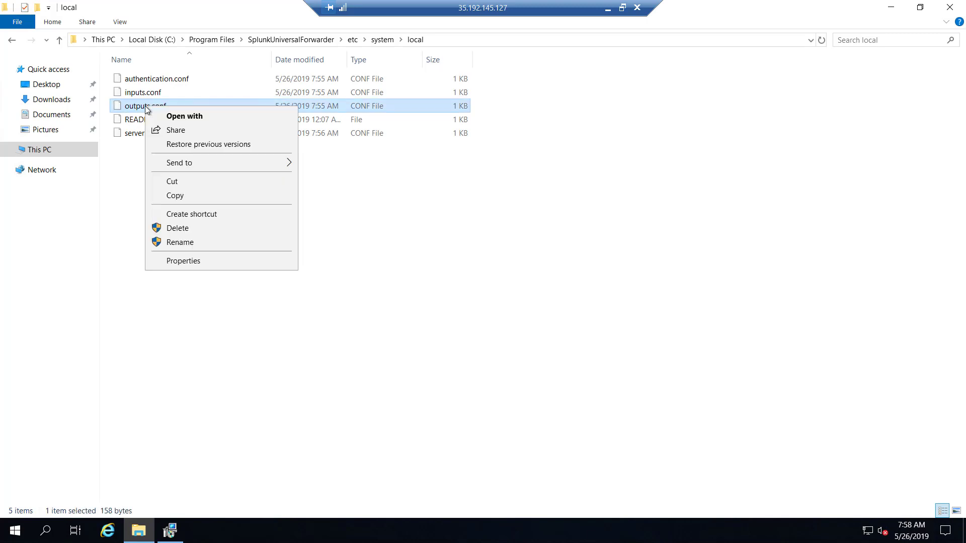
pyautogui.click(180, 120)
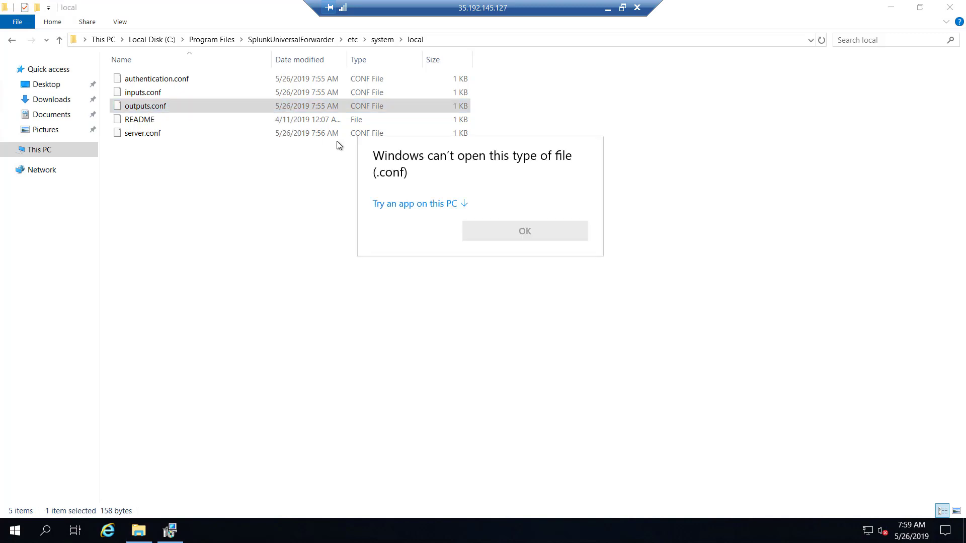
pyautogui.click(416, 206)
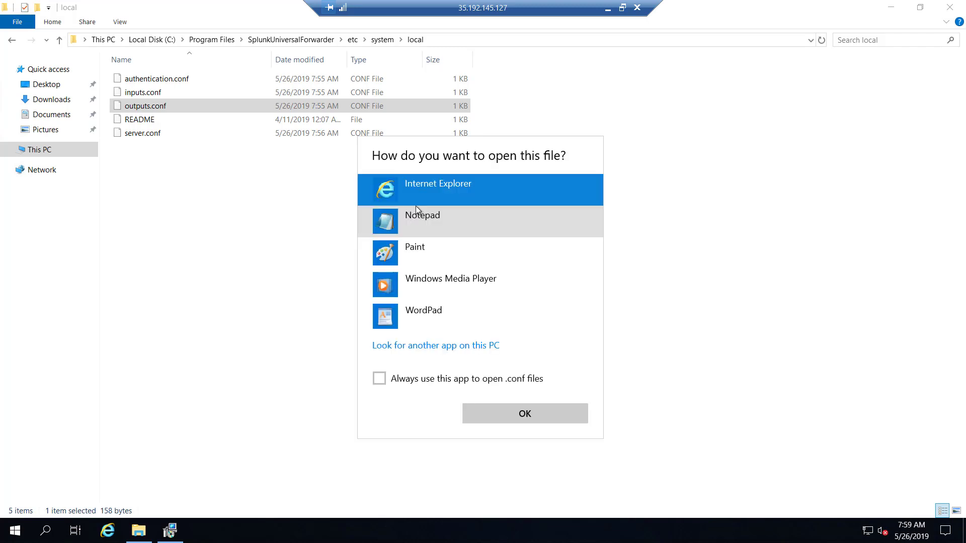
pyautogui.click(418, 224)
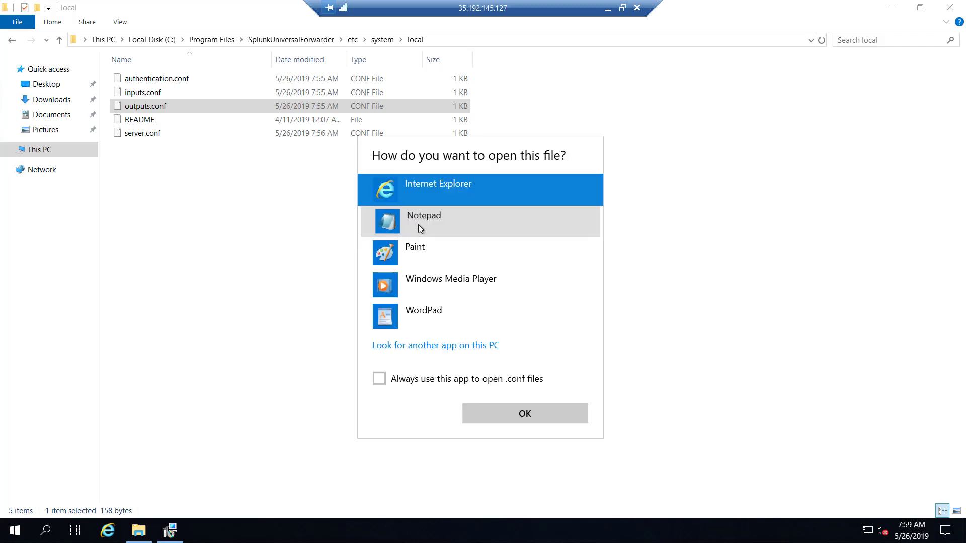
pyautogui.click(531, 418)
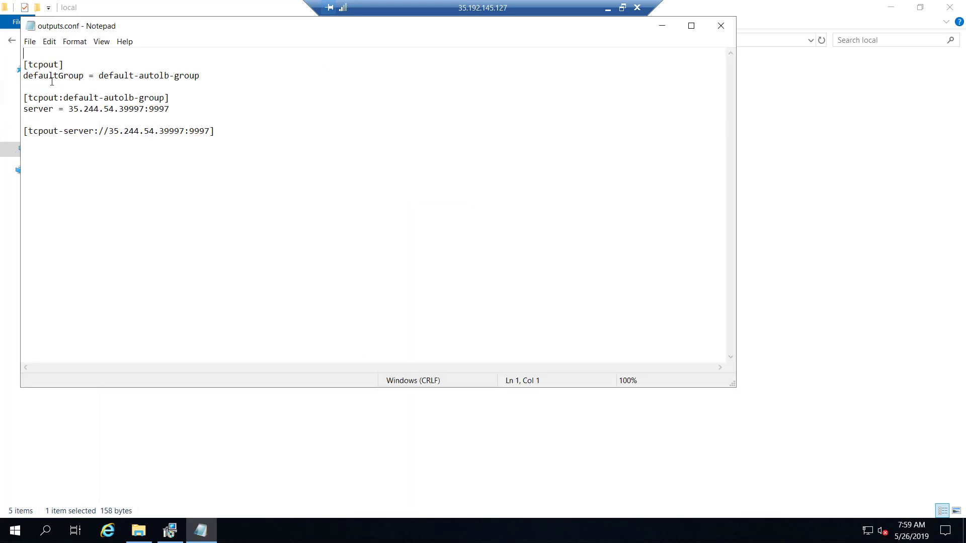
# Inspect the tcpout server address in the local outputs.conf, then close it
pyautogui.moveTo(170, 108); pyautogui.dragTo(28, 65)
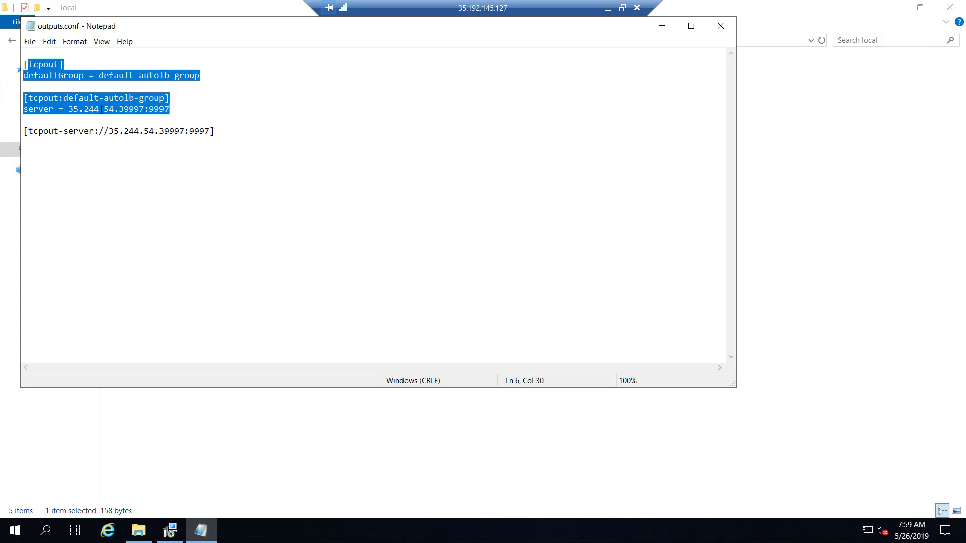
pyautogui.click(60, 119)
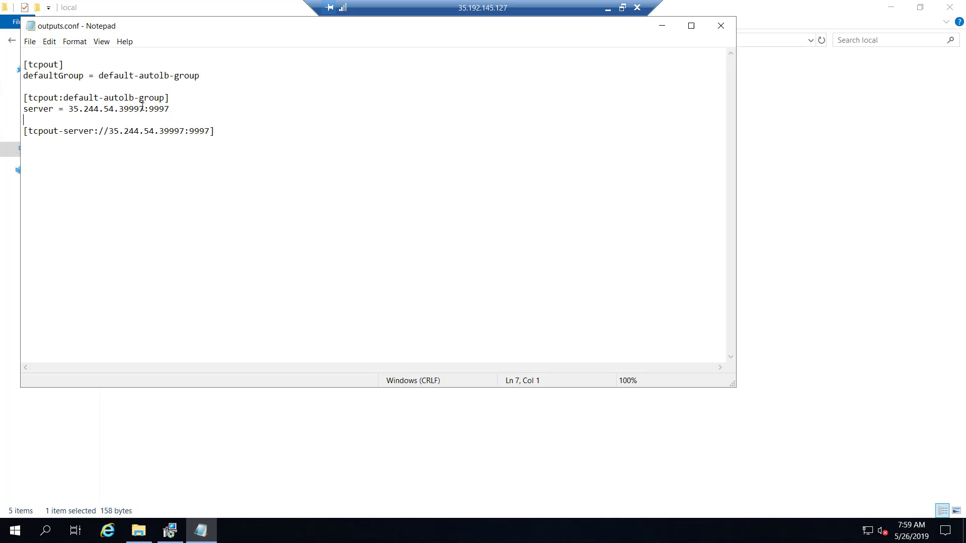
pyautogui.doubleClick(143, 106)
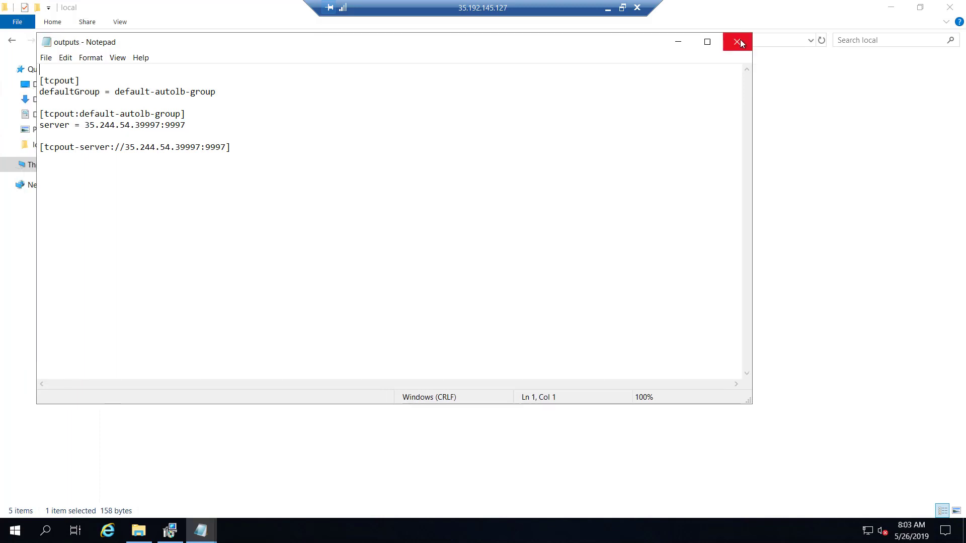
pyautogui.click(740, 39)
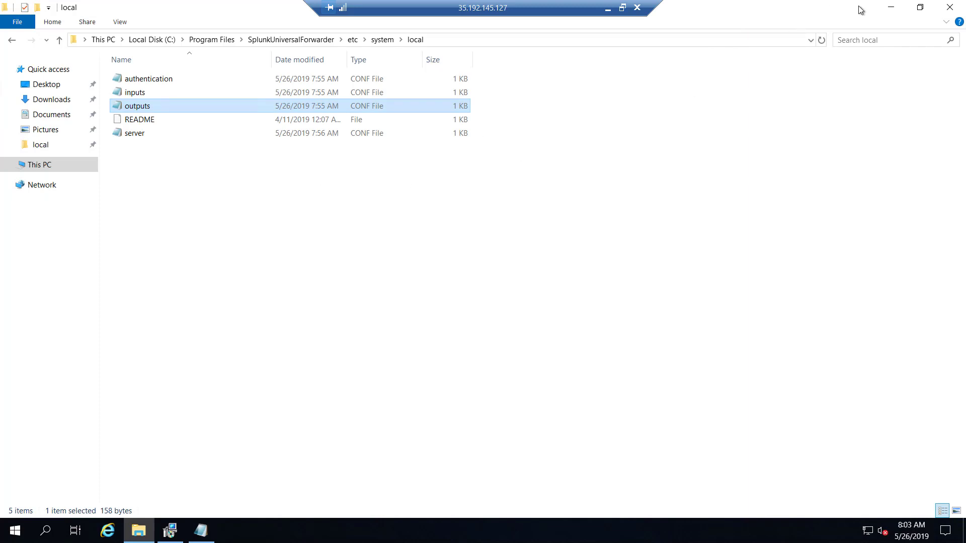
# Open the desktop copy of outputs.conf in Notepad, restoring it after an accidental delete
pyautogui.click(891, 7)
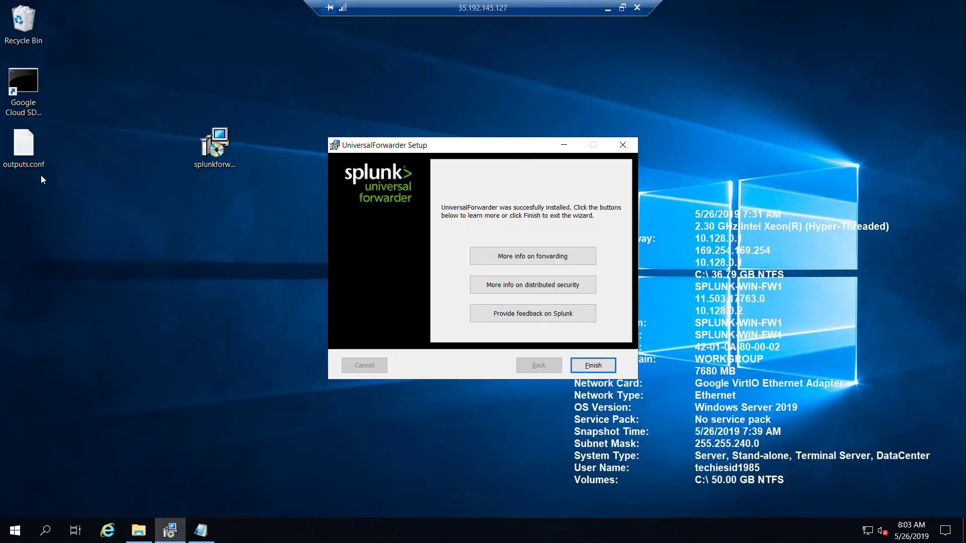
pyautogui.click(22, 157)
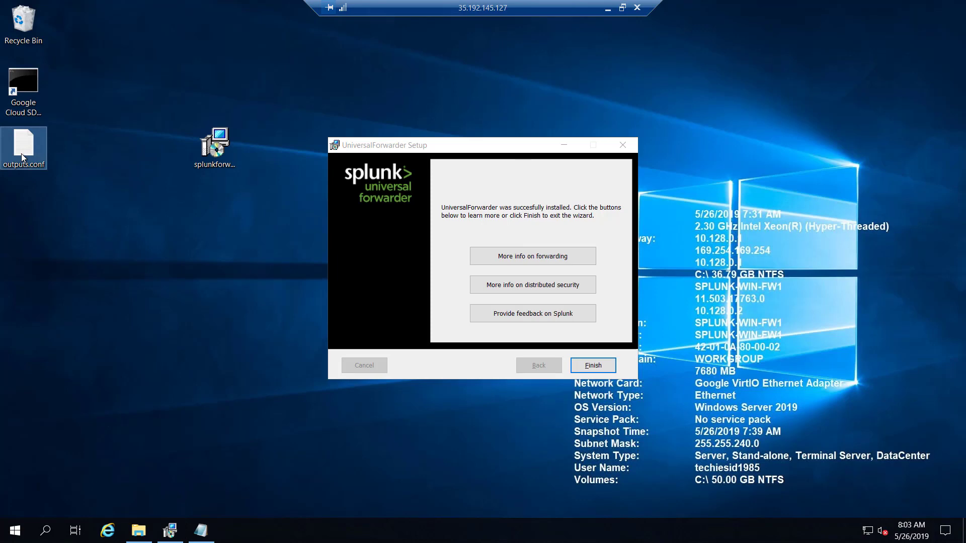
pyautogui.press('Delete')
pyautogui.hotkey('ctrl', 'z')
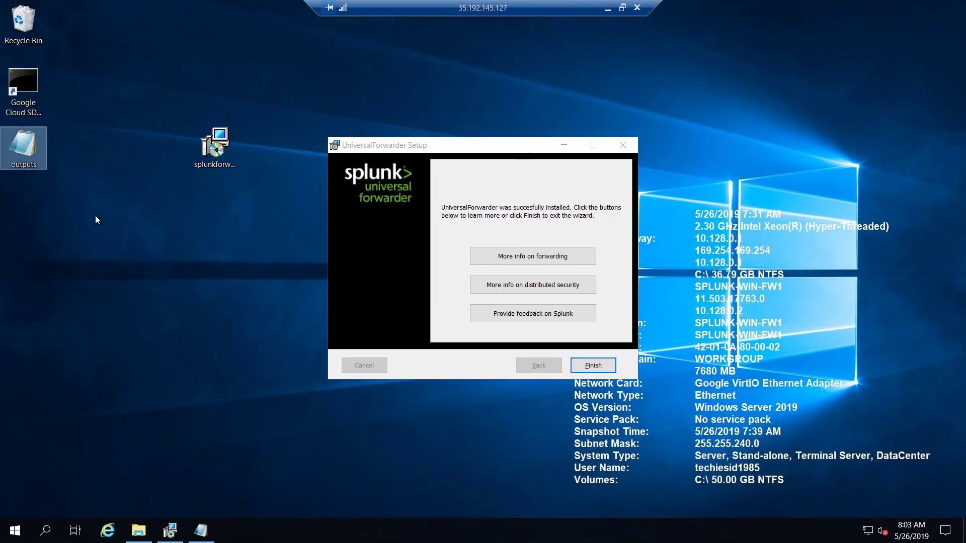
pyautogui.doubleClick(23, 146)
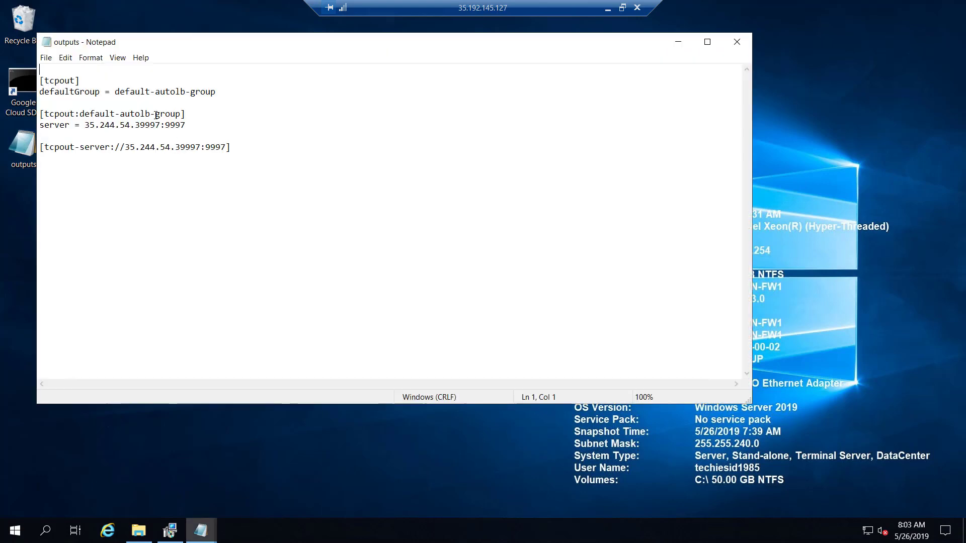
# Fix both server lines to 35.244.54.3:9997, save, and reopen to verify
pyautogui.click(160, 125)
pyautogui.press('BackSpace')
pyautogui.press('BackSpace')
pyautogui.press('BackSpace')
pyautogui.press('BackSpace')
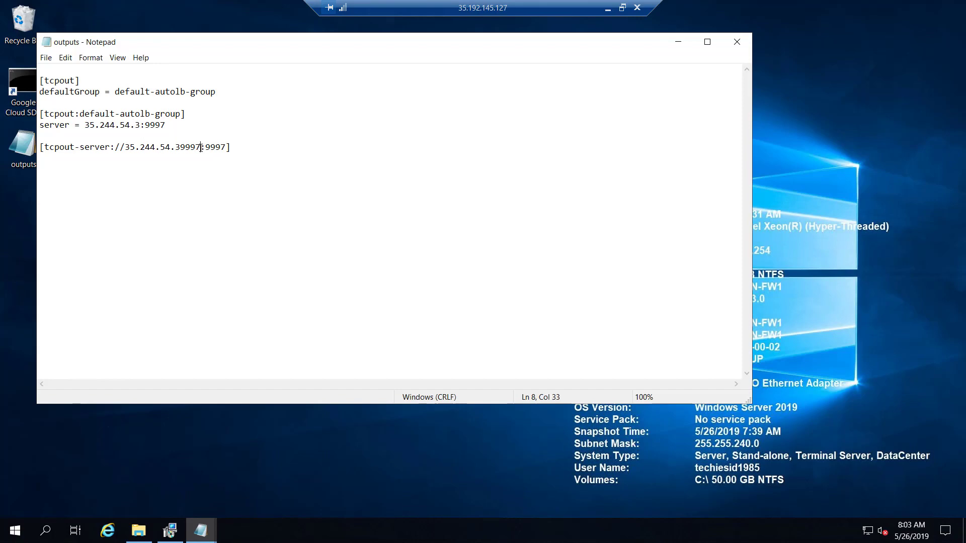
pyautogui.press('BackSpace')
pyautogui.press('BackSpace')
pyautogui.press('BackSpace')
pyautogui.press('BackSpace')
pyautogui.click(738, 40)
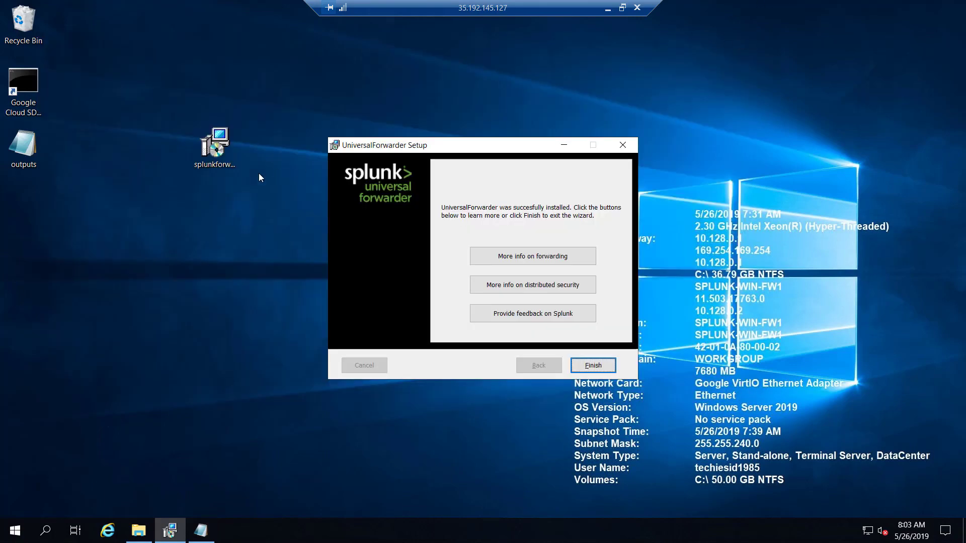
pyautogui.doubleClick(25, 146)
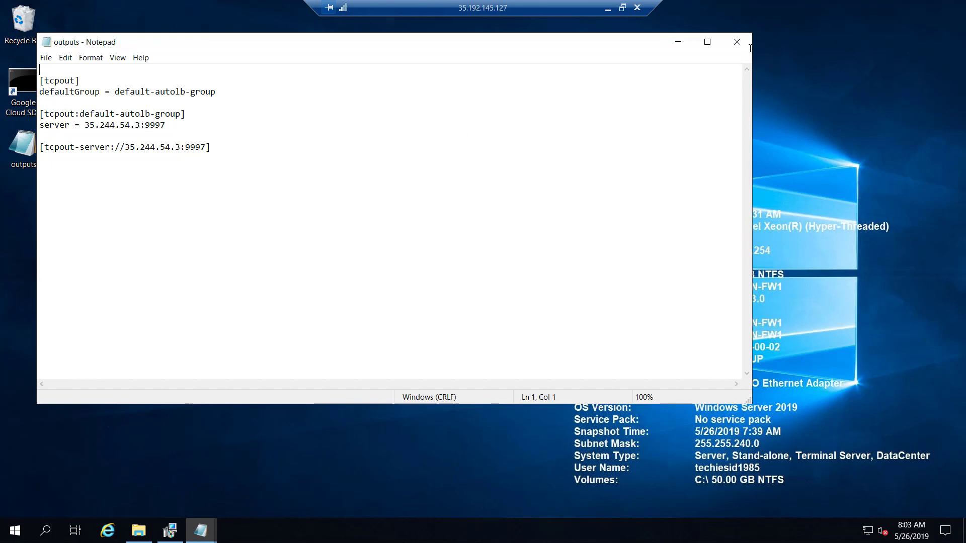
pyautogui.click(737, 40)
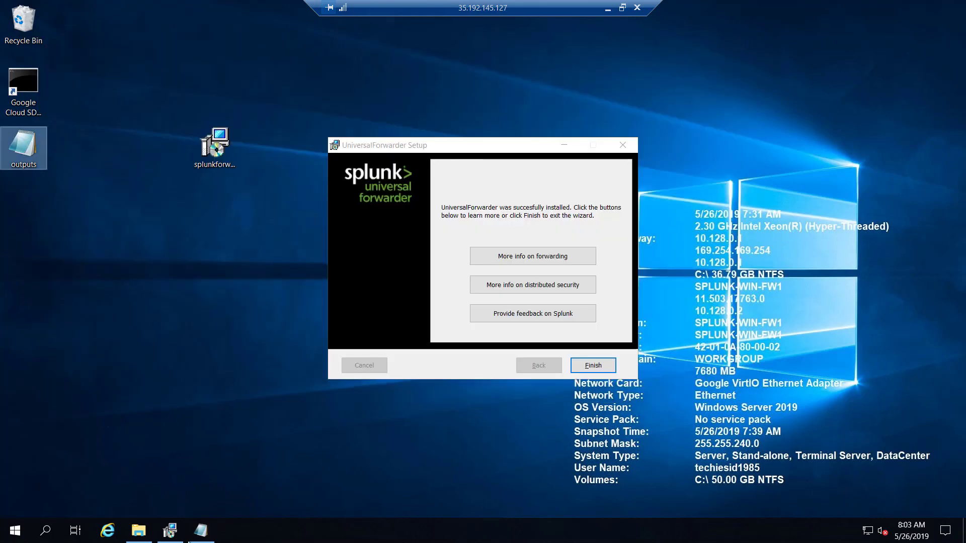
# Paste the corrected outputs.conf into the local folder, replacing the existing file with admin permission
pyautogui.click(138, 536)
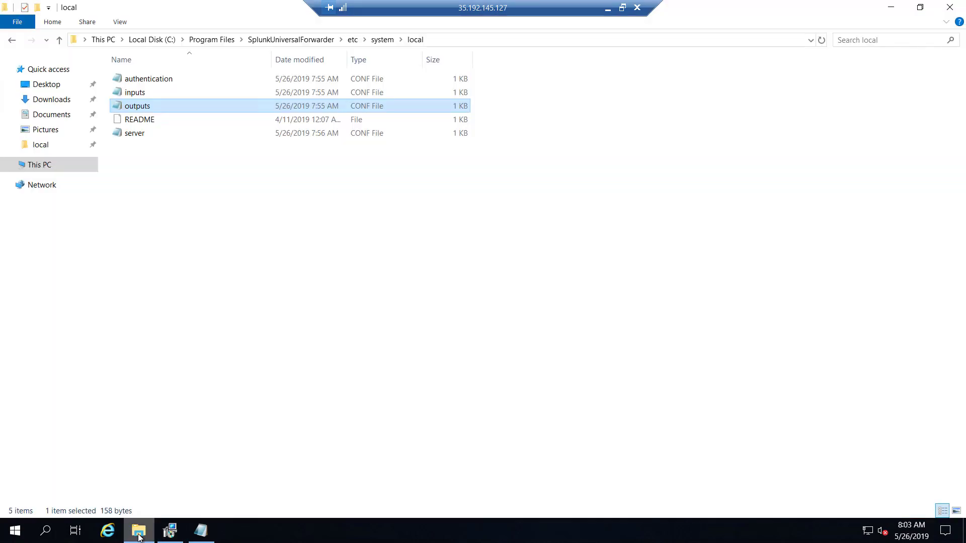
pyautogui.click(255, 262)
pyautogui.hotkey('ctrl', 'v')
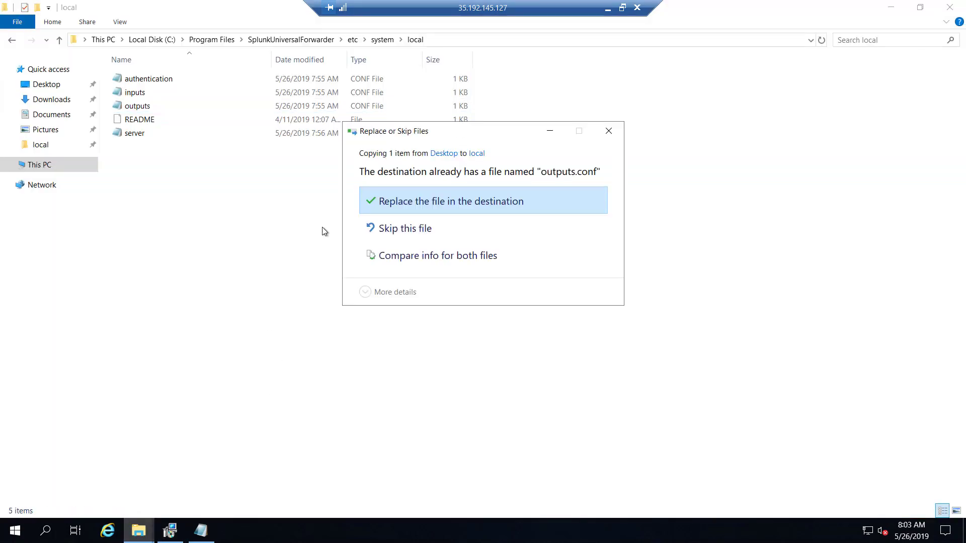
pyautogui.click(473, 202)
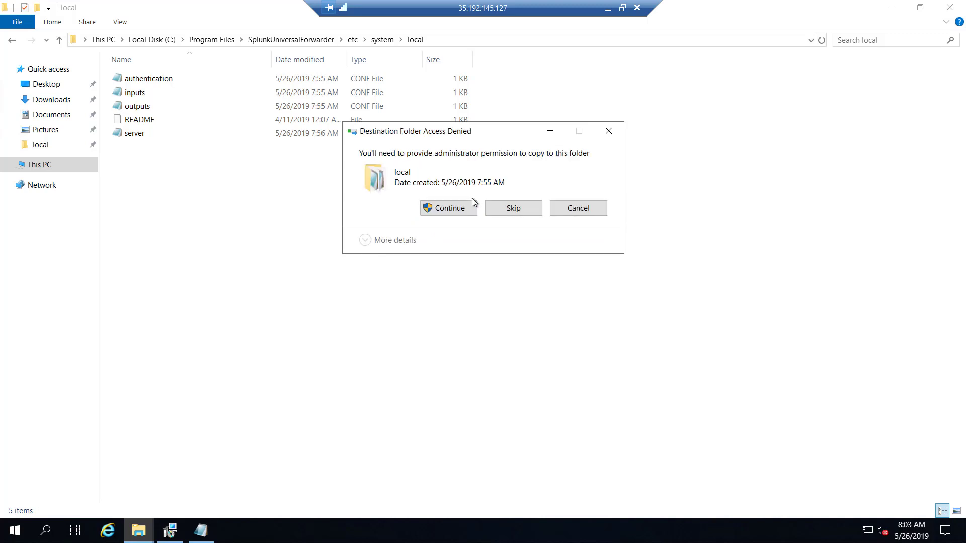
pyautogui.click(455, 207)
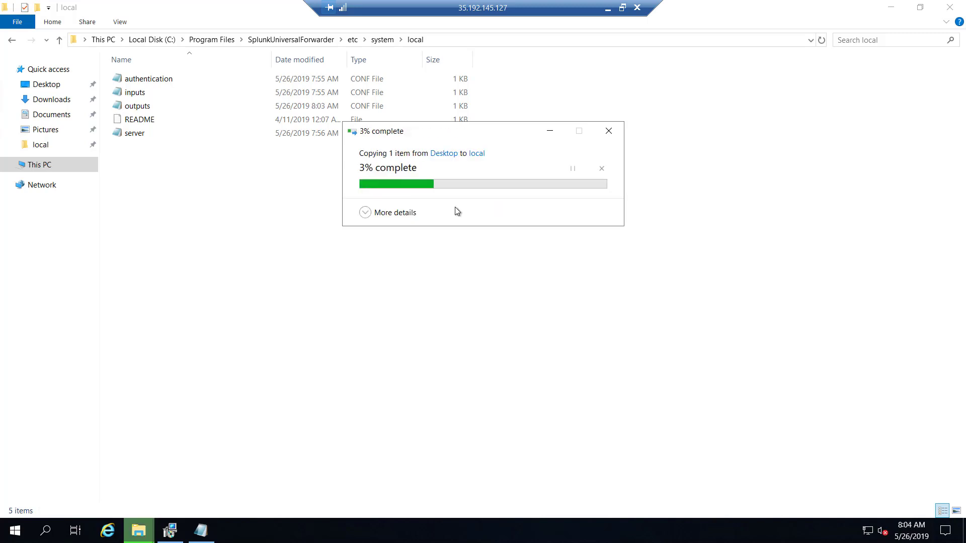
# Verify the replaced outputs.conf, then search the Start menu for cmd
pyautogui.doubleClick(138, 106)
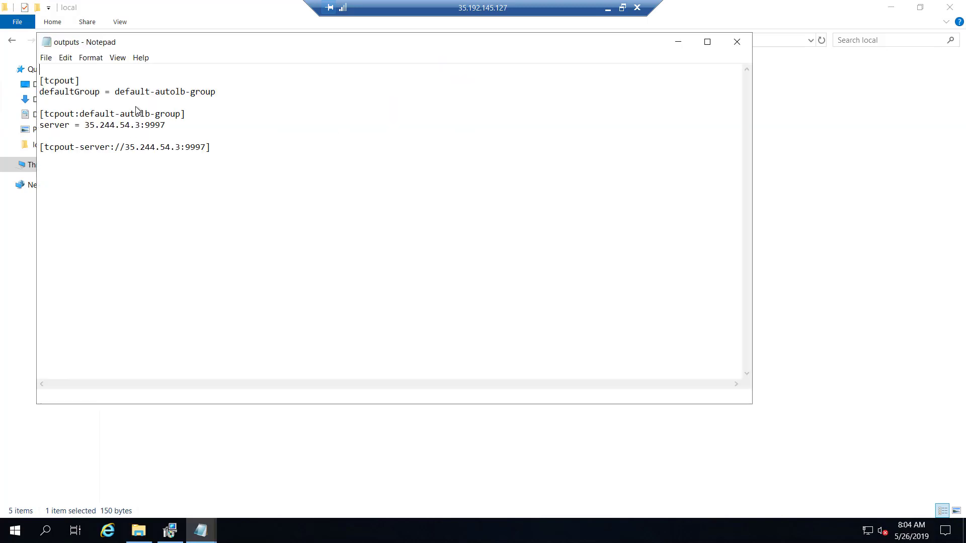
pyautogui.click(738, 42)
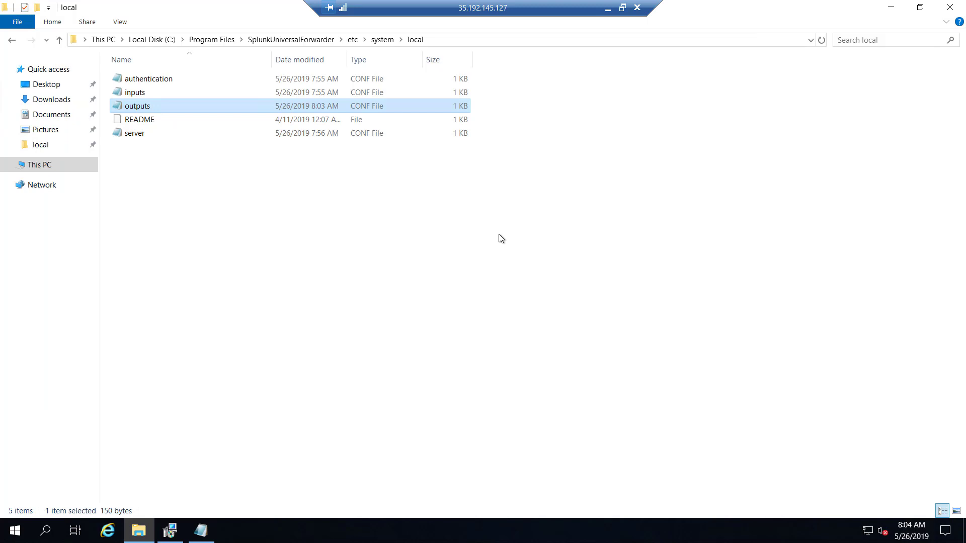
pyautogui.press('super')
pyautogui.write('cmd')
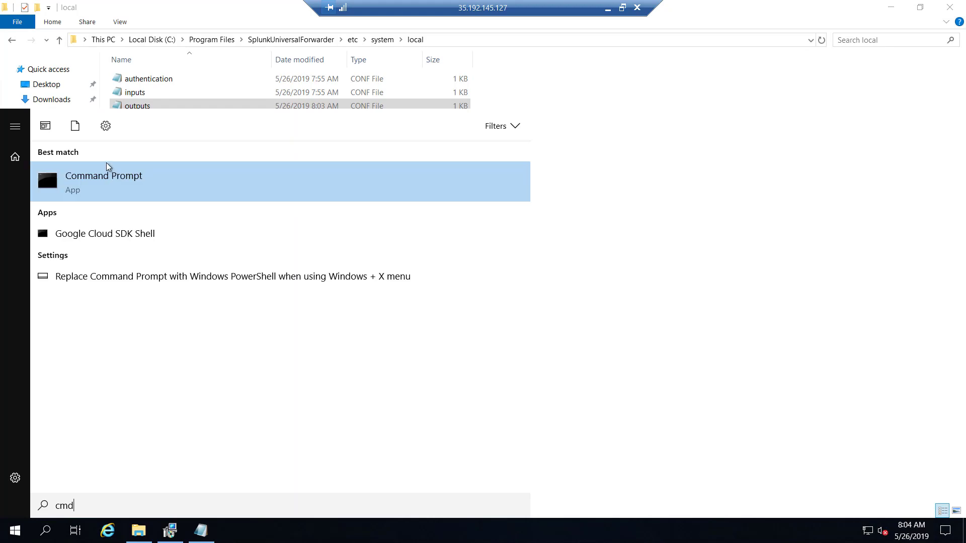
# Launch Command Prompt as administrator
pyautogui.rightClick(83, 179)
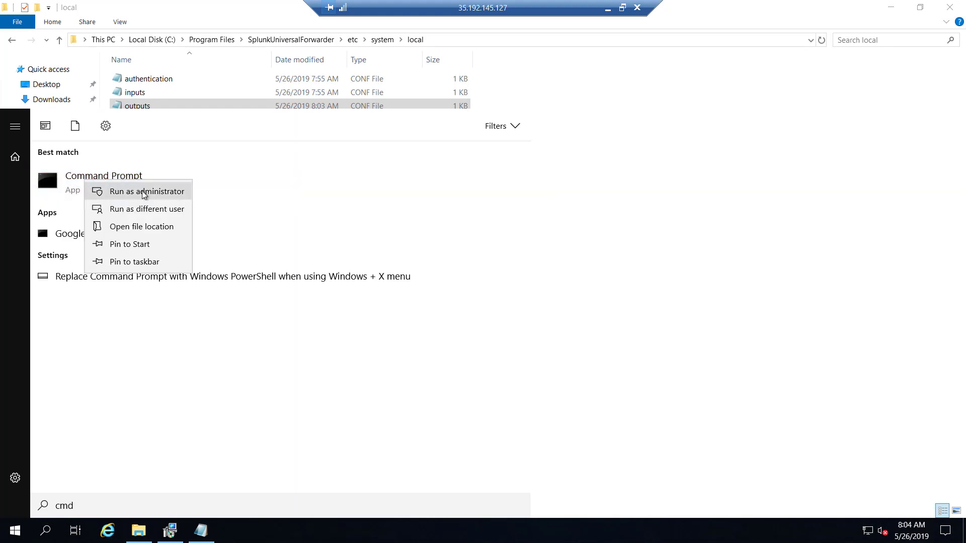
pyautogui.click(141, 191)
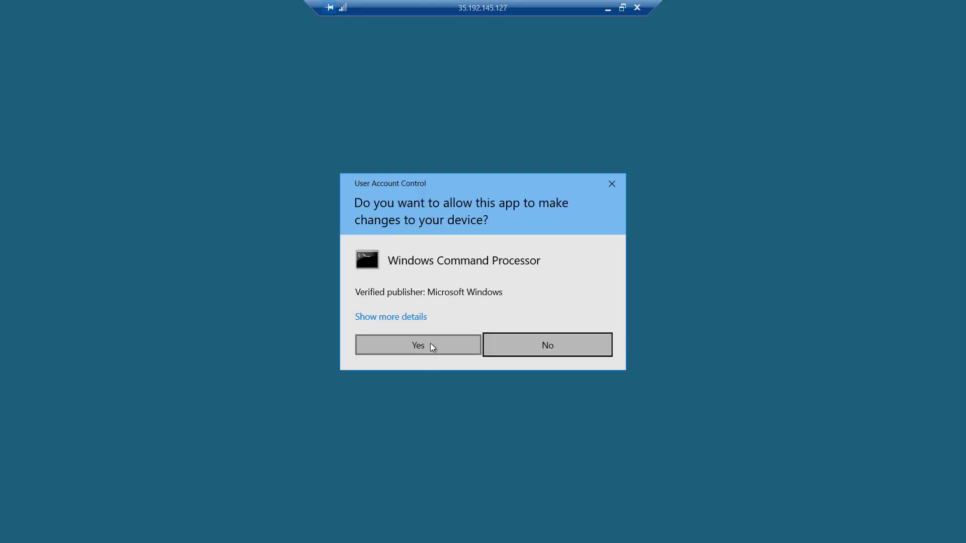
pyautogui.click(431, 343)
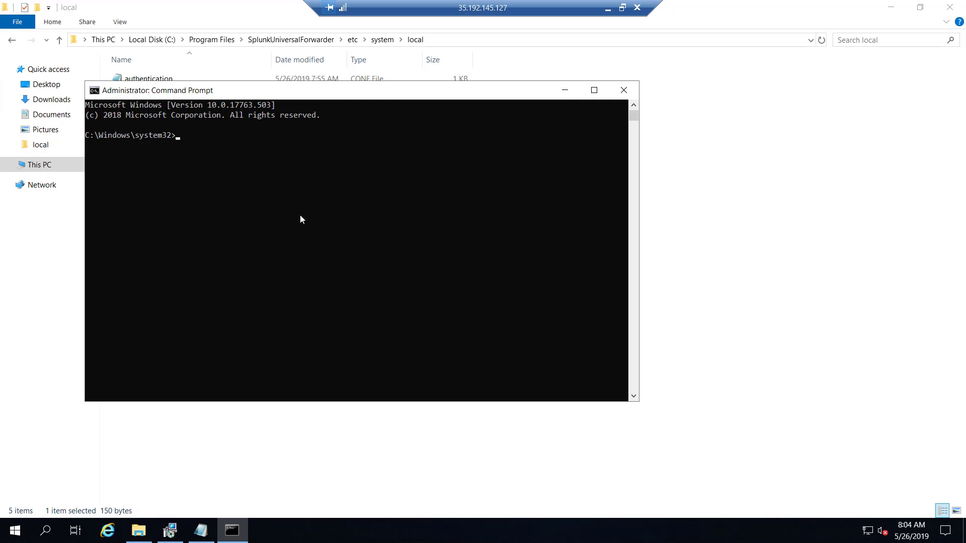
# Copy the SplunkUniversalForwarder folder path from Explorer and cd into it
pyautogui.write('cd')
pyautogui.click(282, 468)
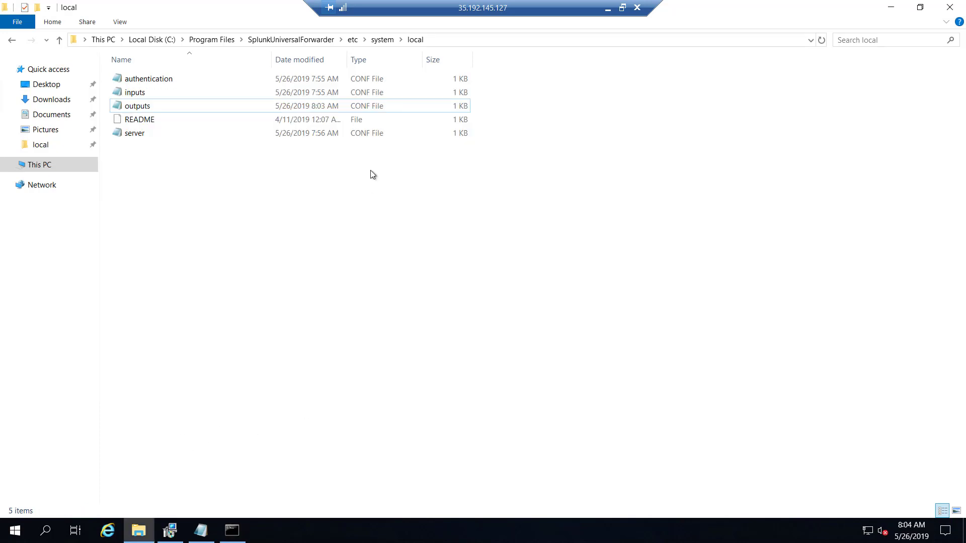
pyautogui.click(307, 40)
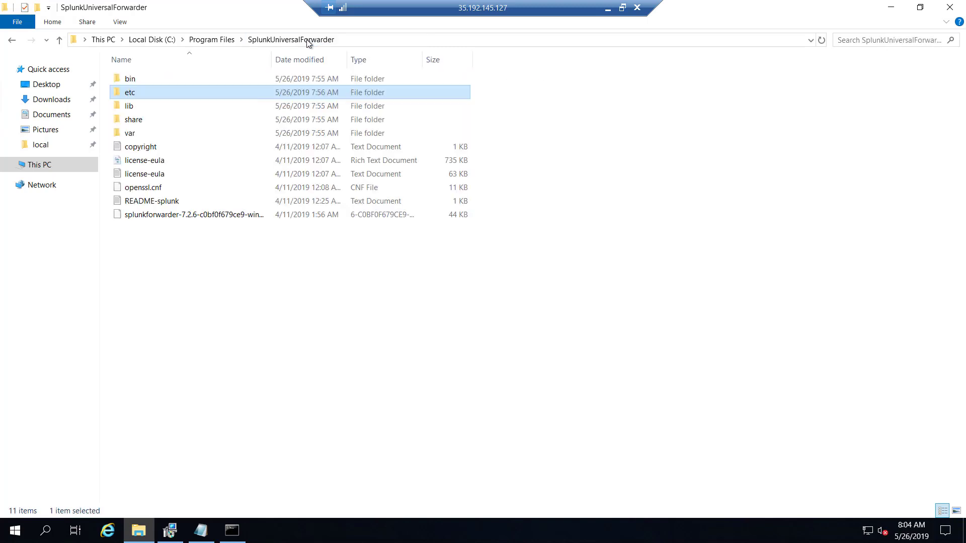
pyautogui.click(360, 40)
pyautogui.hotkey('ctrl', 'c')
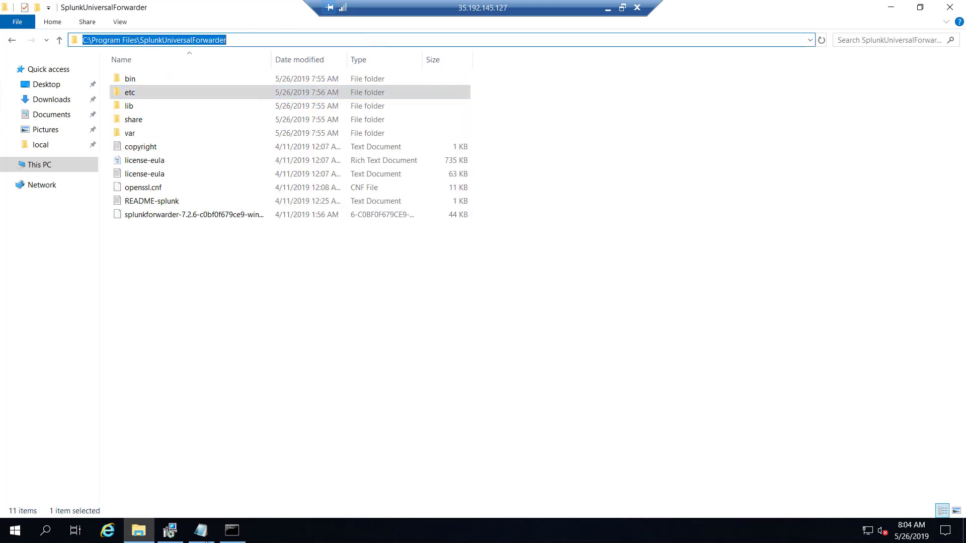
pyautogui.click(232, 531)
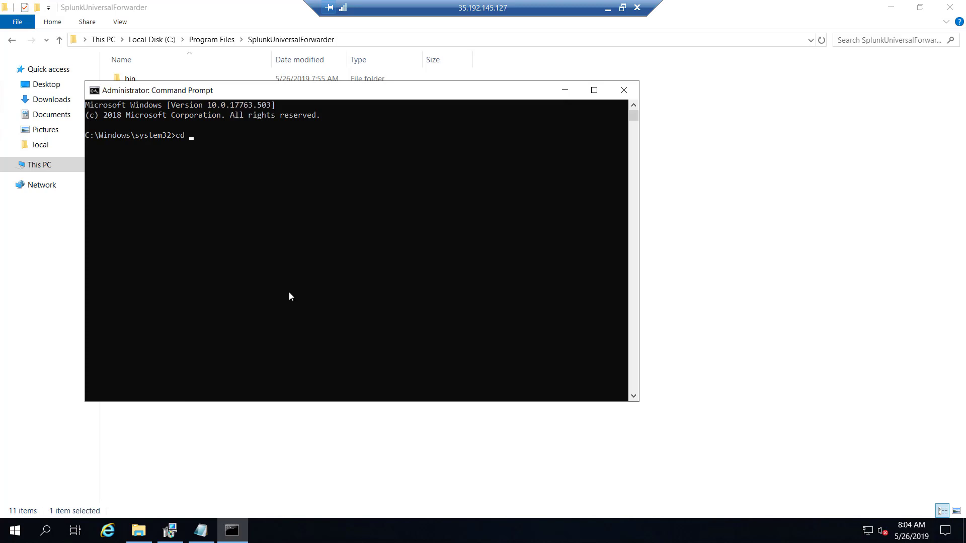
pyautogui.write('cd')
pyautogui.hotkey('ctrl', 'v')
pyautogui.press('Return')
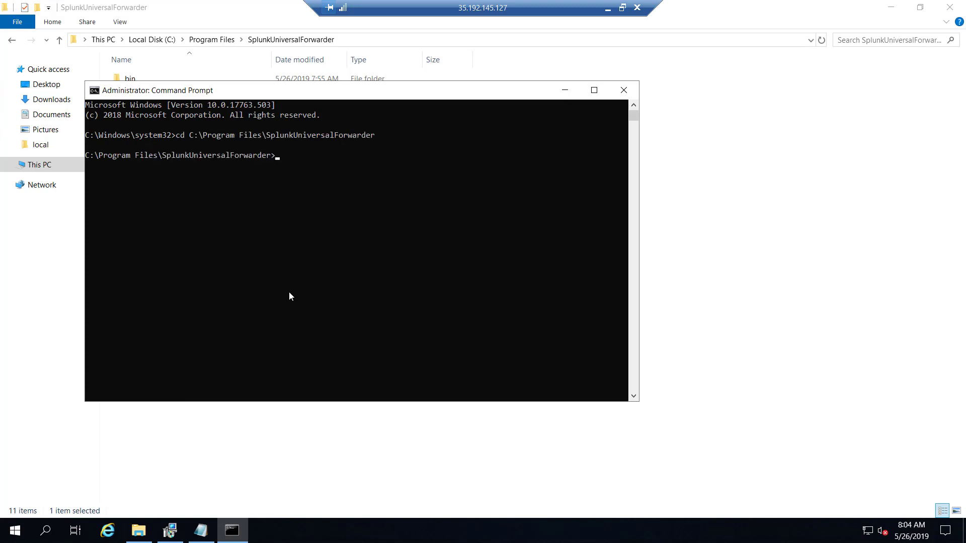
# Change into bin and run splunk restart to restart the forwarder
pyautogui.write('cd bin')
pyautogui.press('Return')
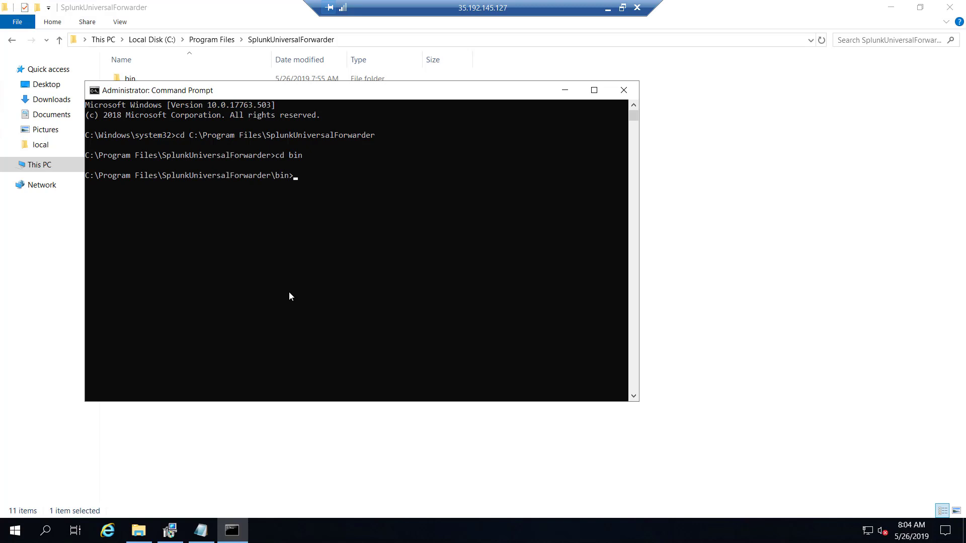
pyautogui.write('splunk restart')
pyautogui.press('Return')
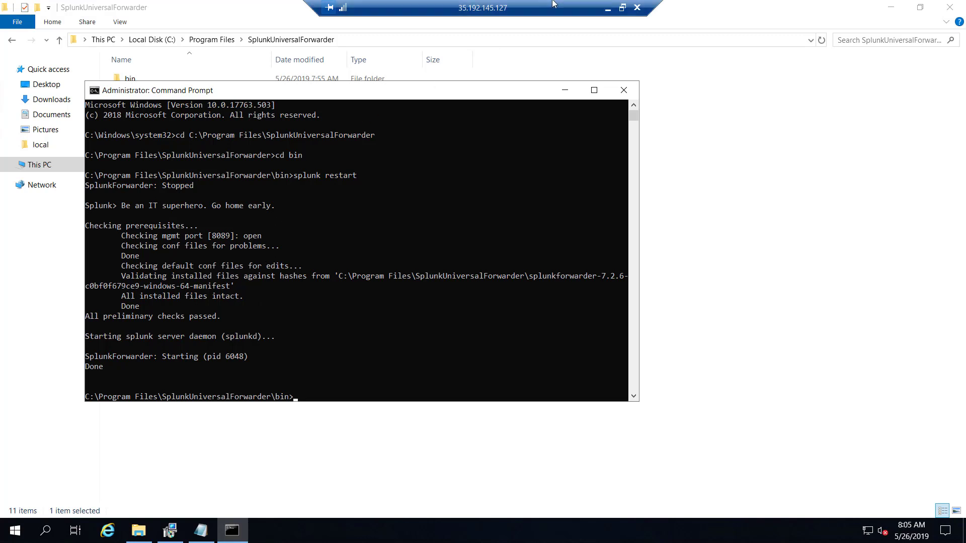
# Enable receiving on port 9997 in Splunk Enterprise and open the Search & Reporting app
pyautogui.click(607, 8)
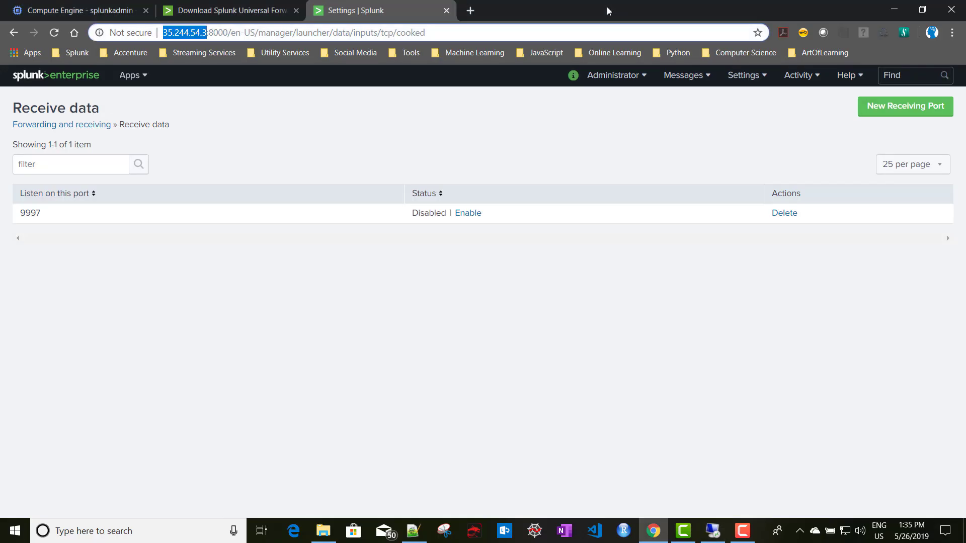
pyautogui.click(469, 214)
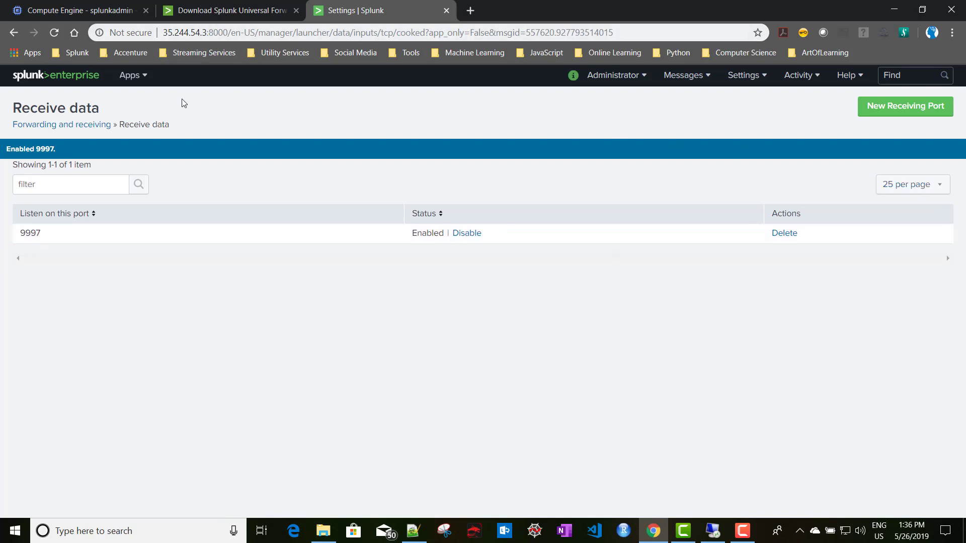
pyautogui.click(145, 81)
pyautogui.click(109, 101)
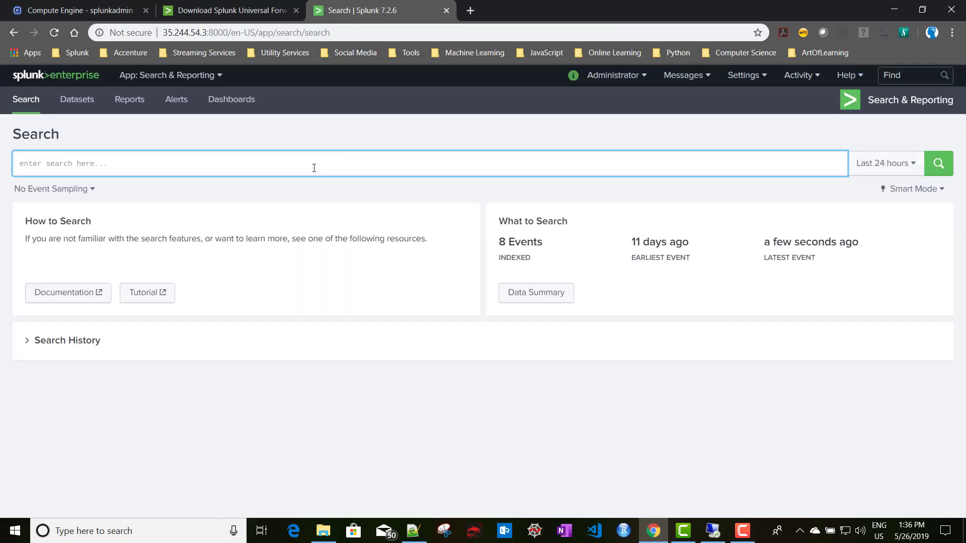
# Run an index=main search in Splunk Enterprise
pyautogui.write('index=')
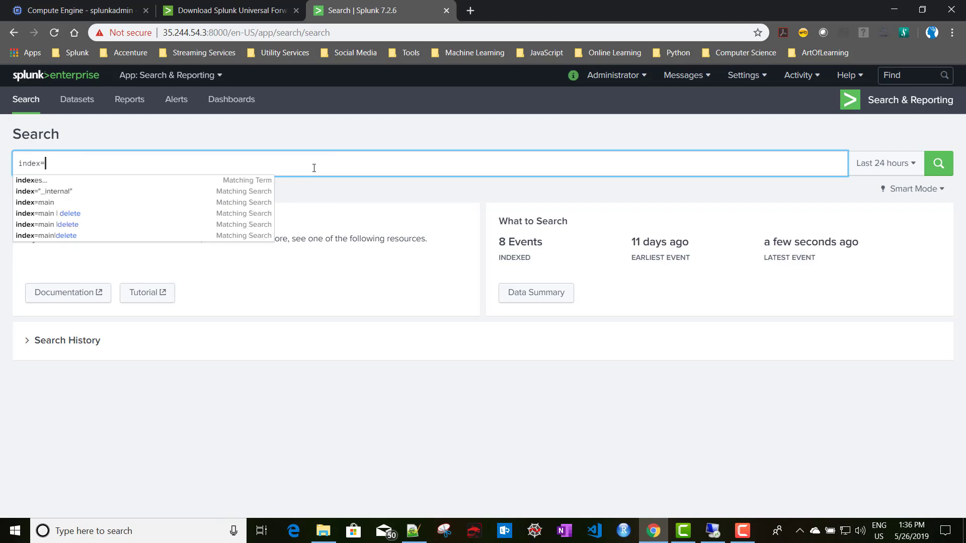
pyautogui.write('main')
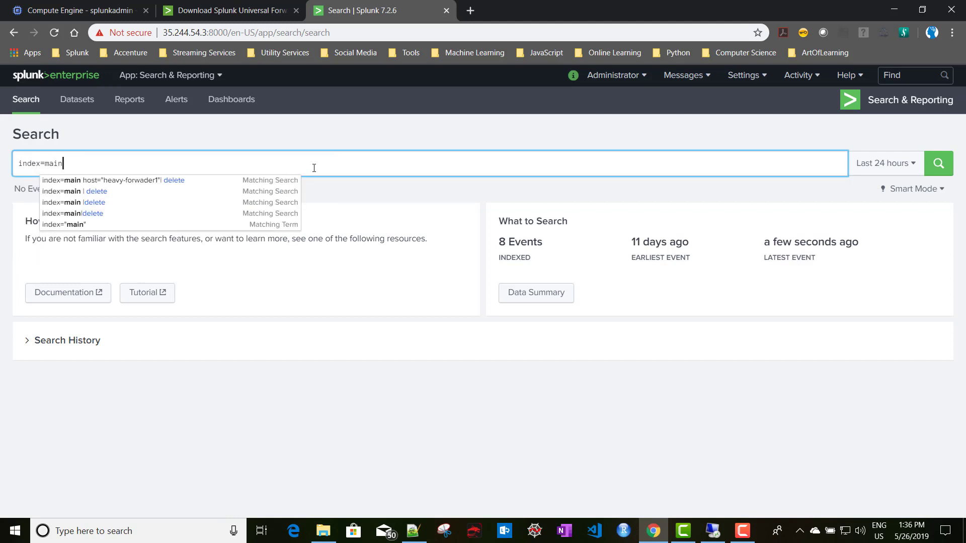
pyautogui.press('Return')
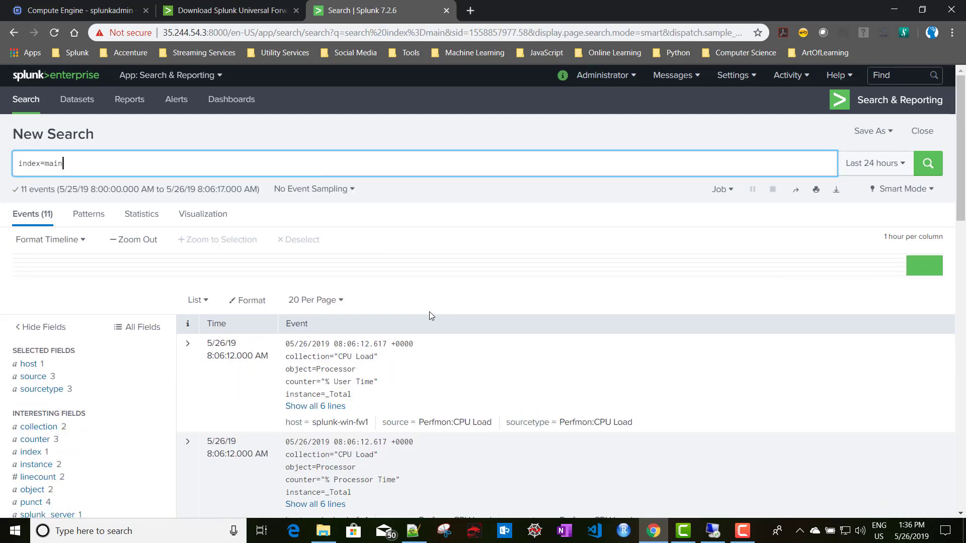
pyautogui.scroll(-1, 447, 353)
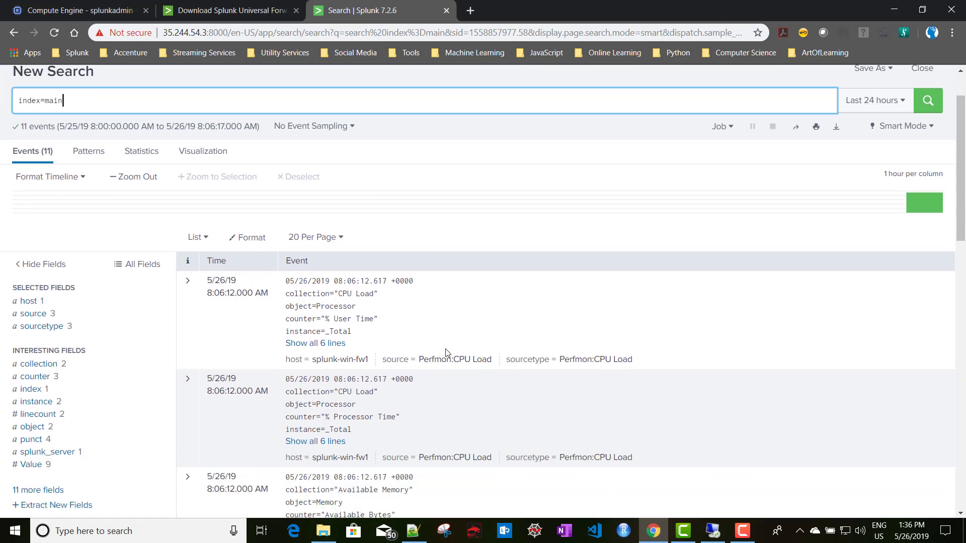
pyautogui.scroll(-1, 446, 353)
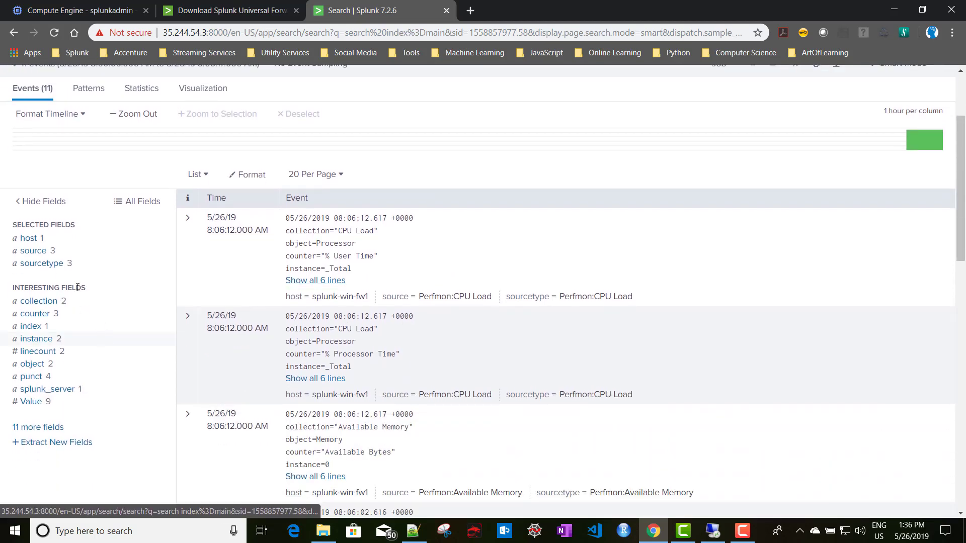
# Check the host, source and sourcetype values showing splunk-win-fw1 Perfmon and WinEventLog:System data
pyautogui.click(28, 239)
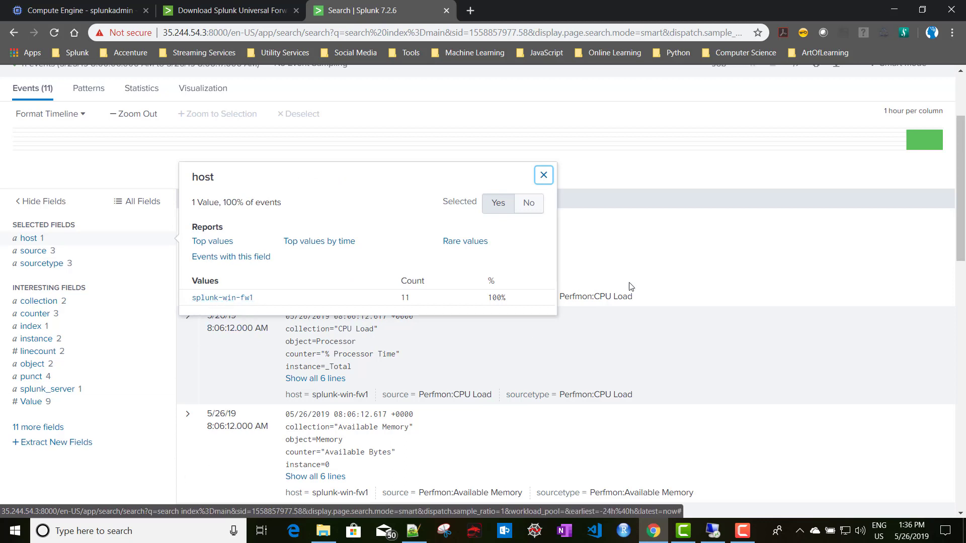
pyautogui.click(48, 257)
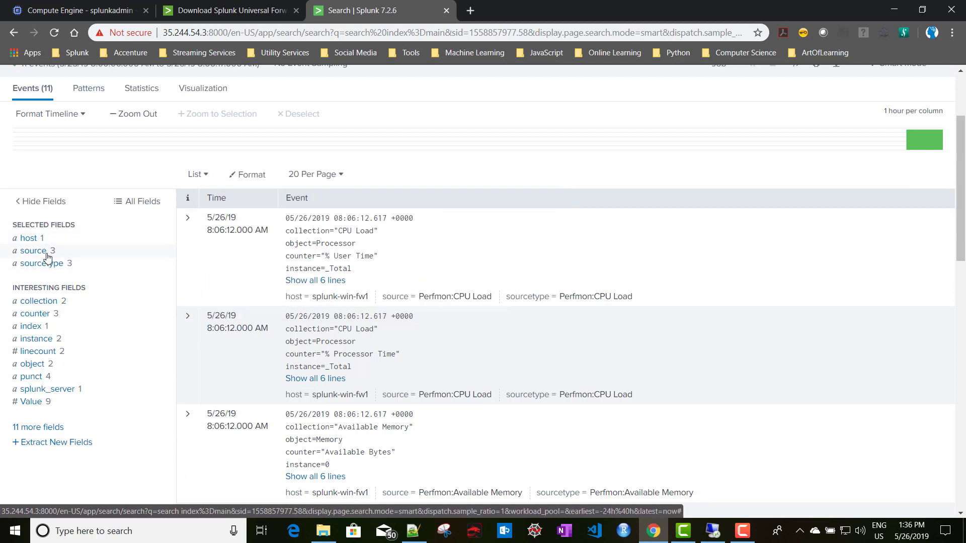
pyautogui.click(48, 257)
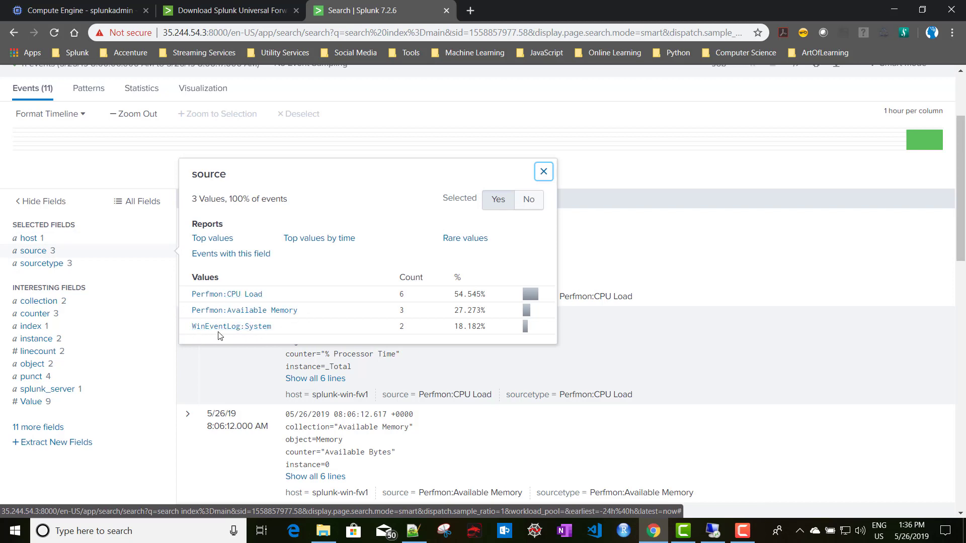
pyautogui.click(46, 268)
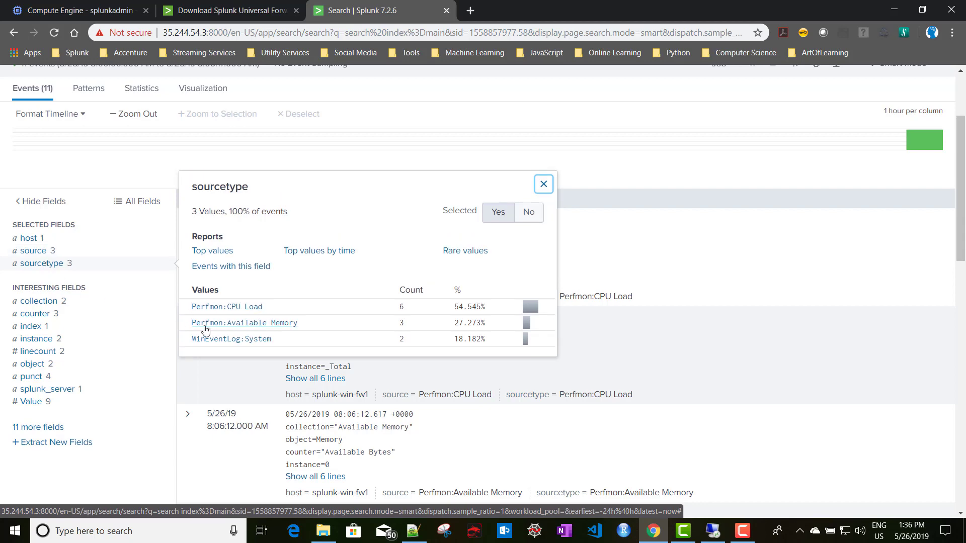
pyautogui.scroll(3, 322, 200)
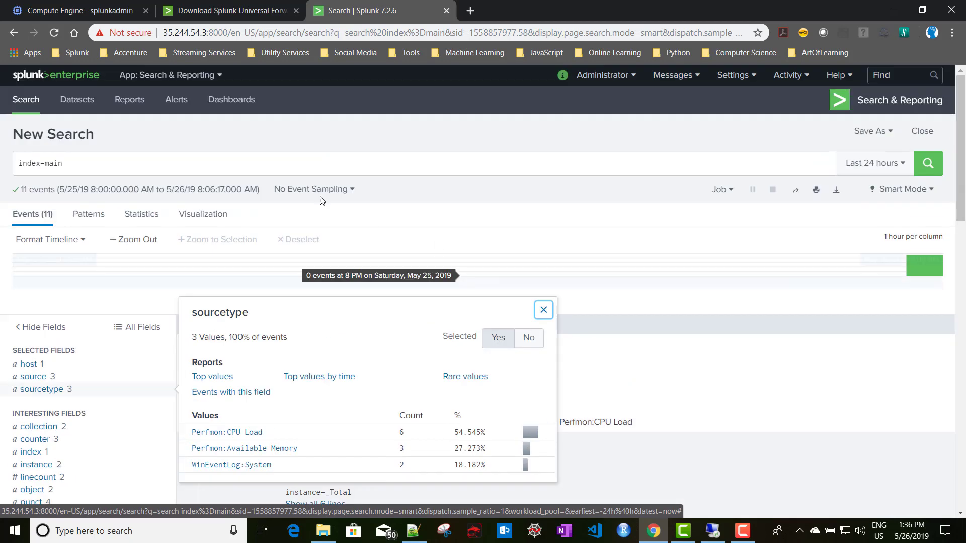
pyautogui.click(173, 158)
# Rerun the index=main search to refresh the results, now 24 events
pyautogui.press('Return')
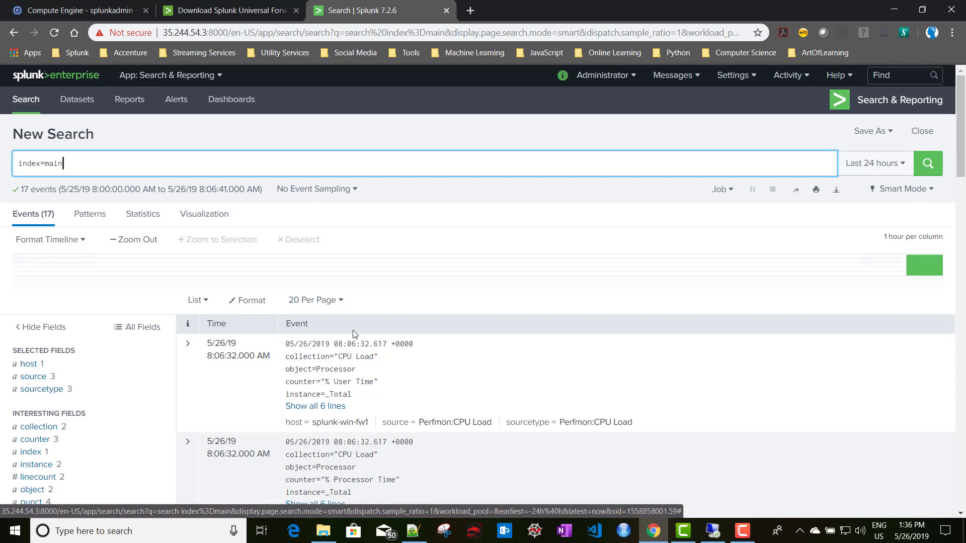
pyautogui.scroll(-3, 356, 330)
pyautogui.scroll(3, 356, 330)
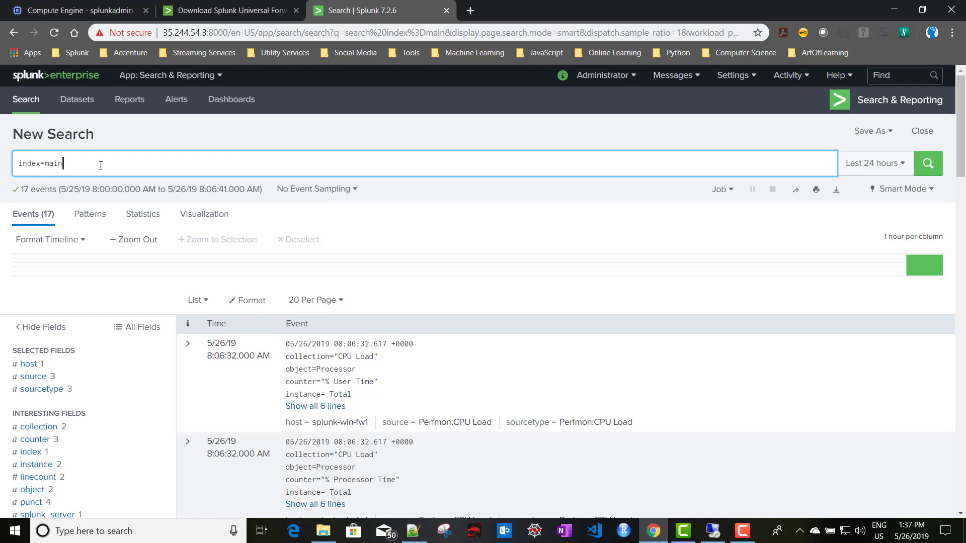
pyautogui.press('Return')
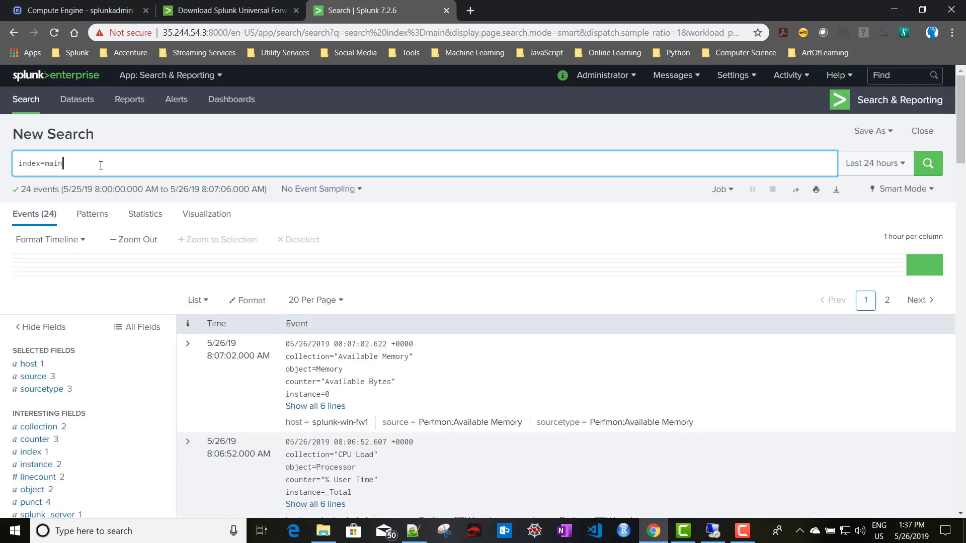